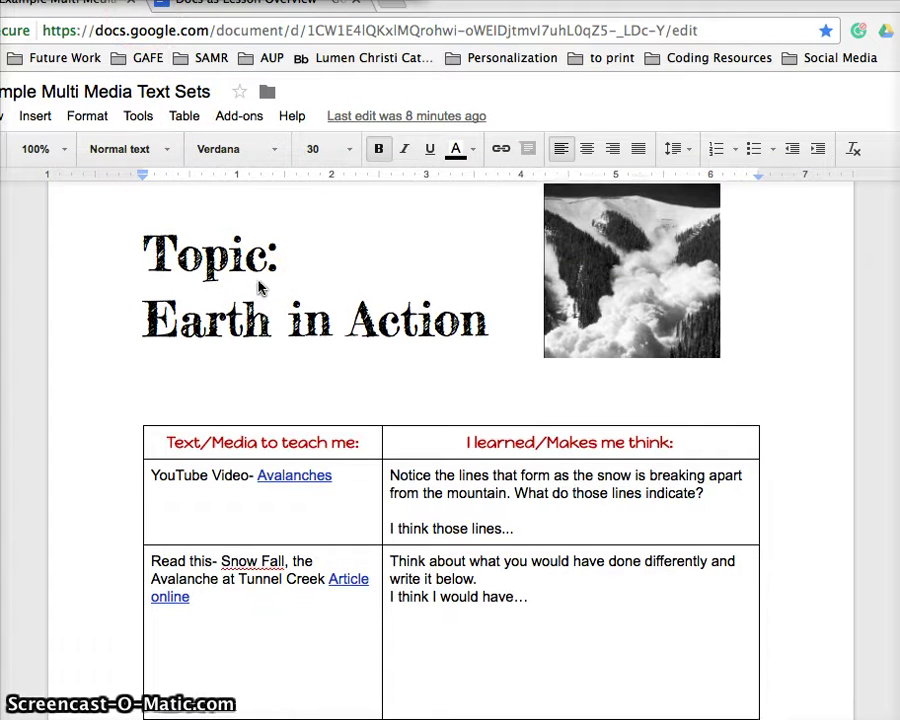
Step: Scroll through the lesson document down to the Avalanches video link
scroll(258, 287, down, 2)
scroll(258, 285, down, 1)
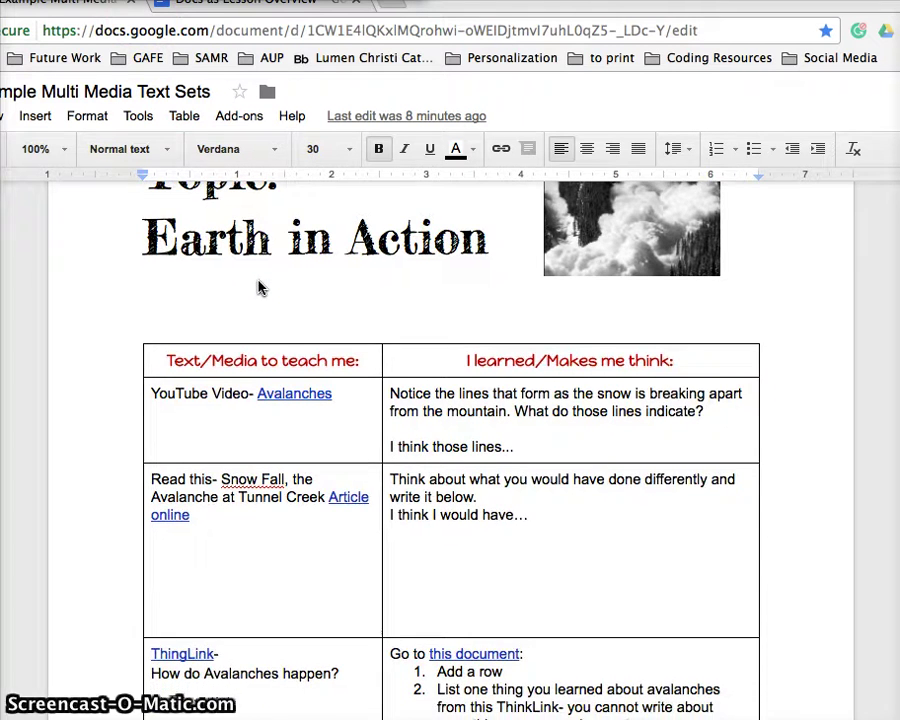
scroll(258, 285, up, 2)
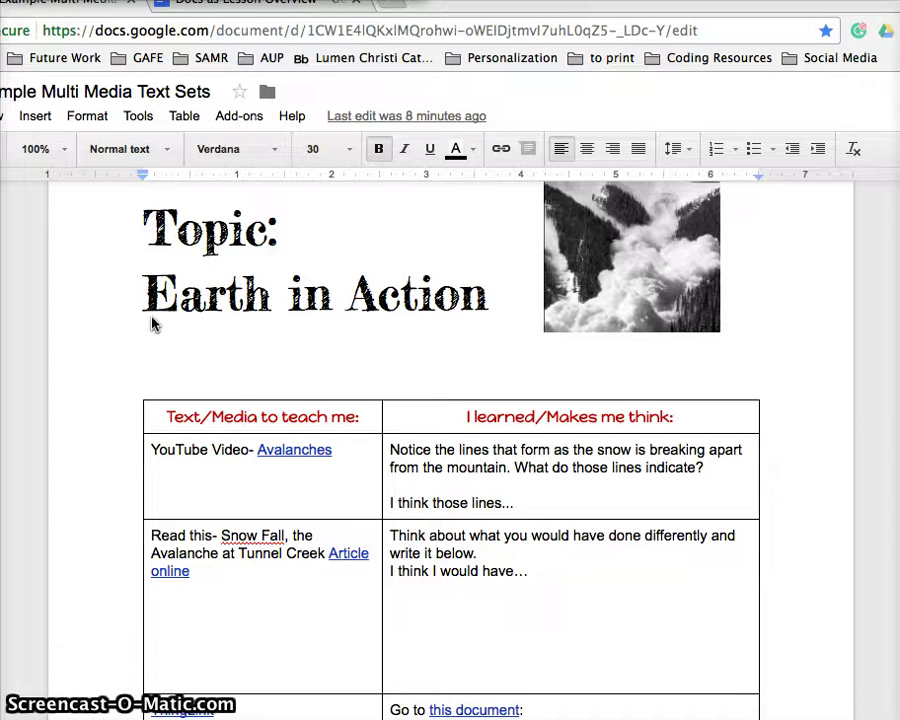
scroll(152, 323, down, 2)
scroll(152, 323, down, 3)
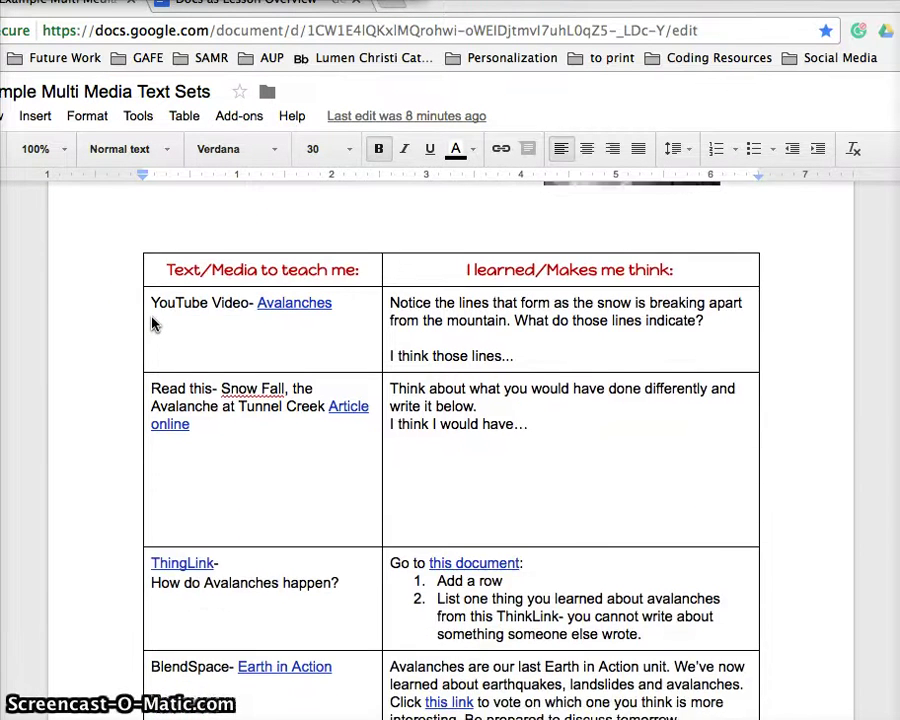
scroll(152, 323, down, 2)
scroll(152, 323, up, 4)
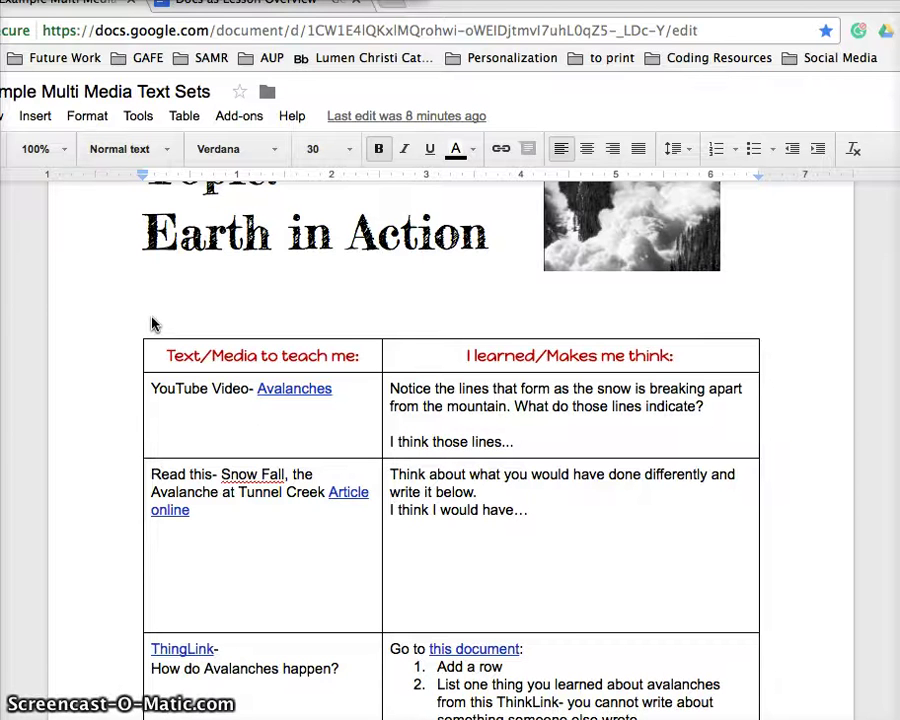
click(137, 321)
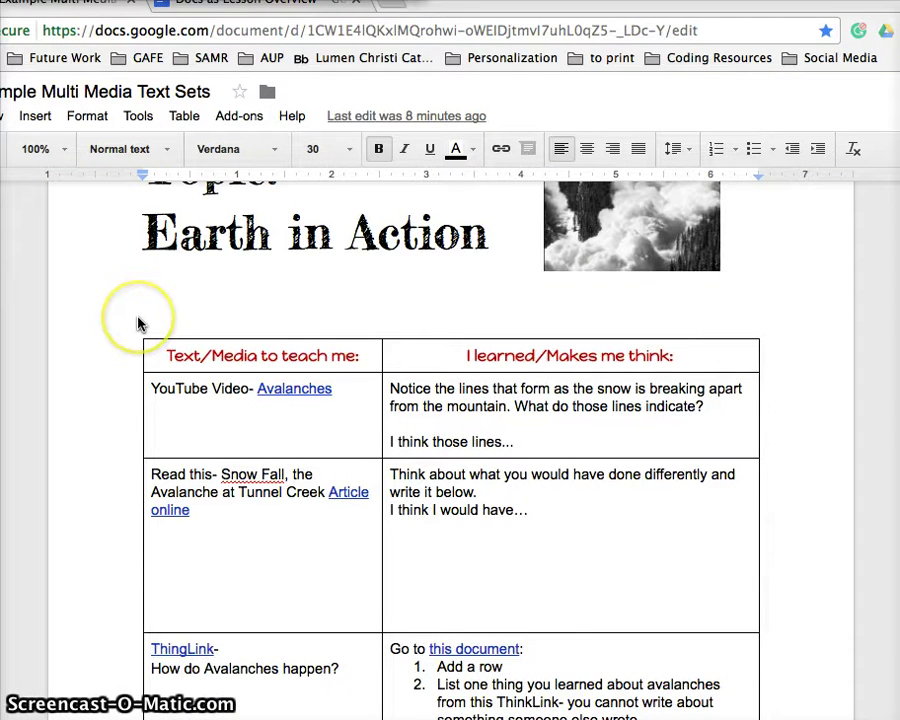
scroll(140, 323, up, 2)
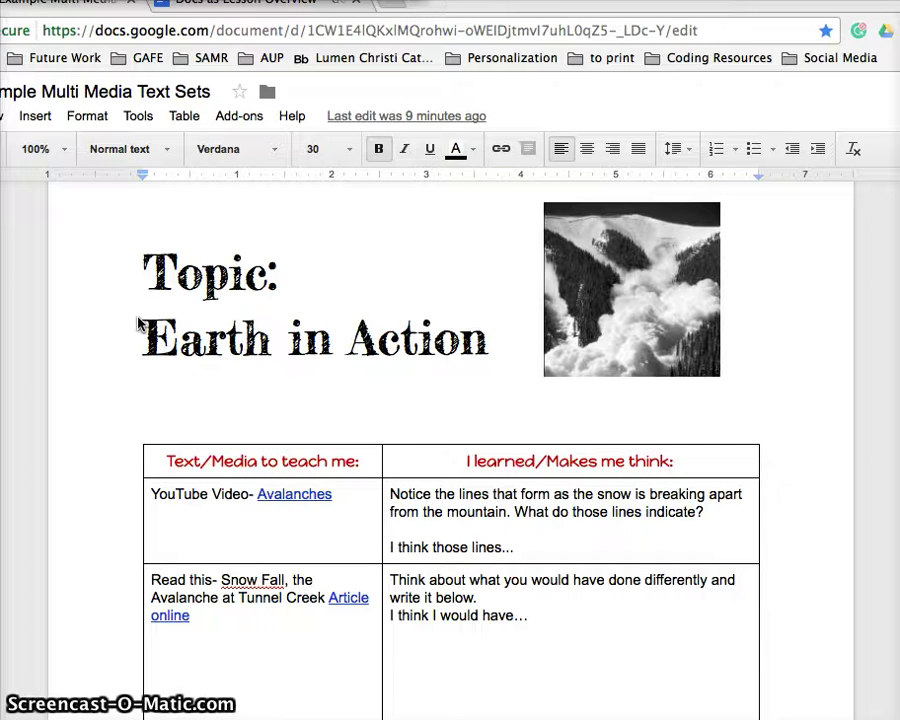
scroll(137, 321, down, 1)
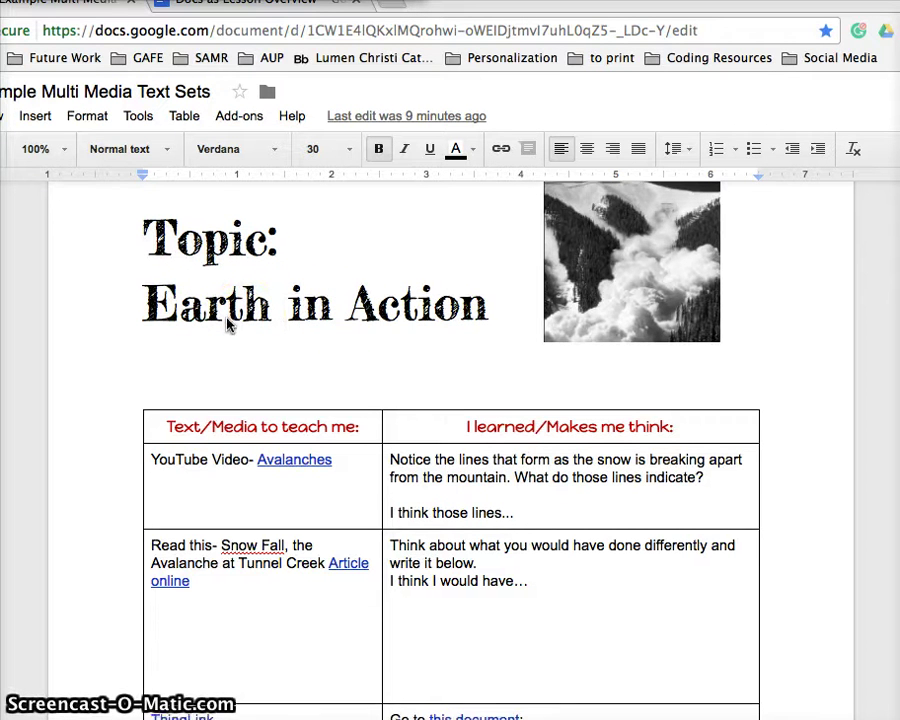
scroll(228, 323, down, 1)
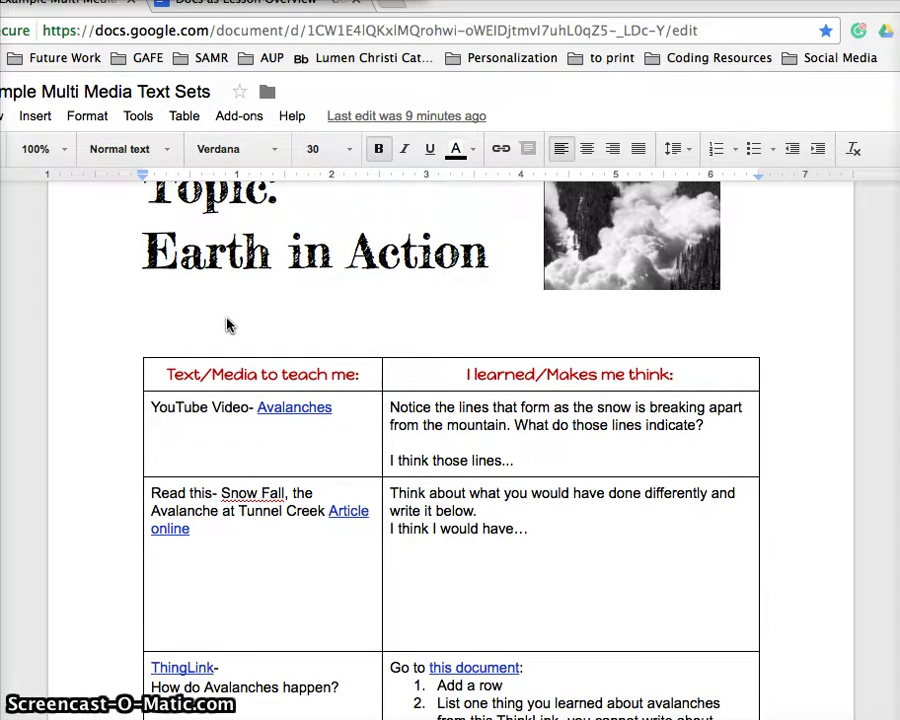
scroll(227, 322, down, 2)
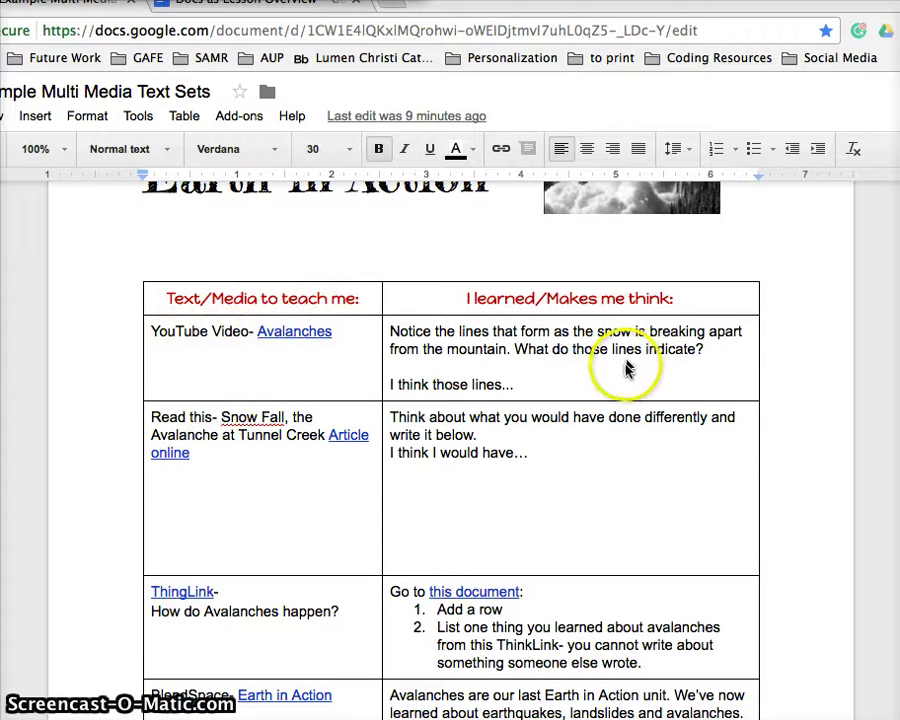
scroll(626, 370, down, 3)
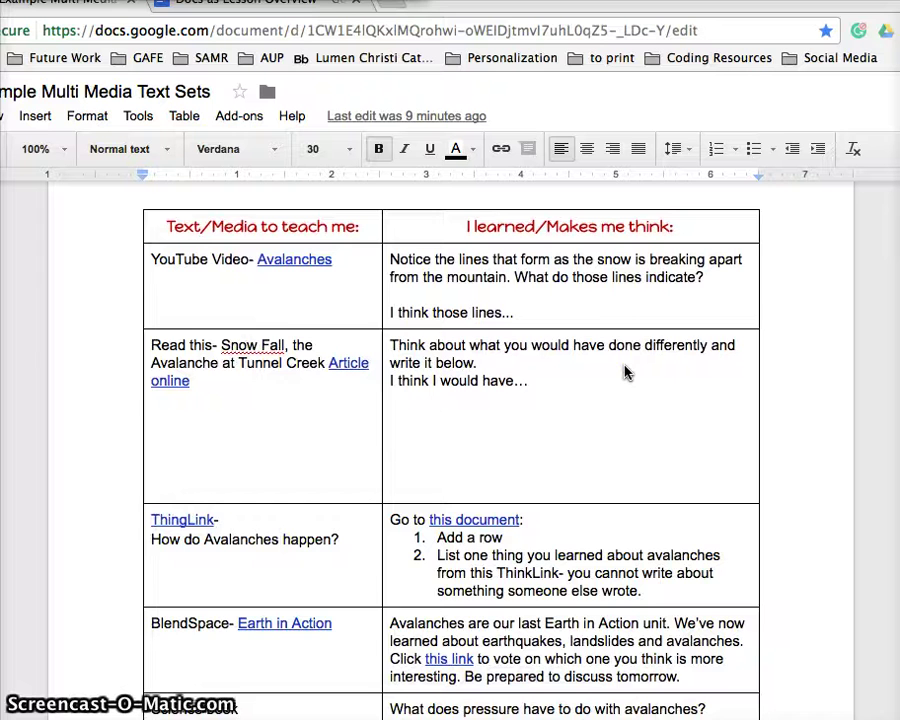
scroll(626, 372, down, 1)
scroll(624, 372, up, 3)
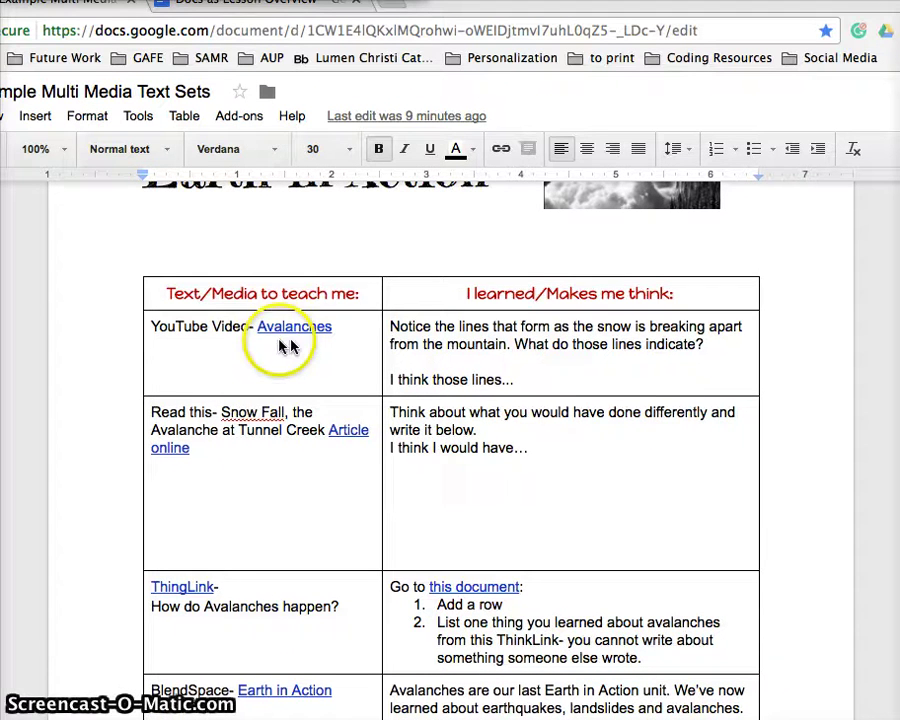
scroll(410, 295, up, 4)
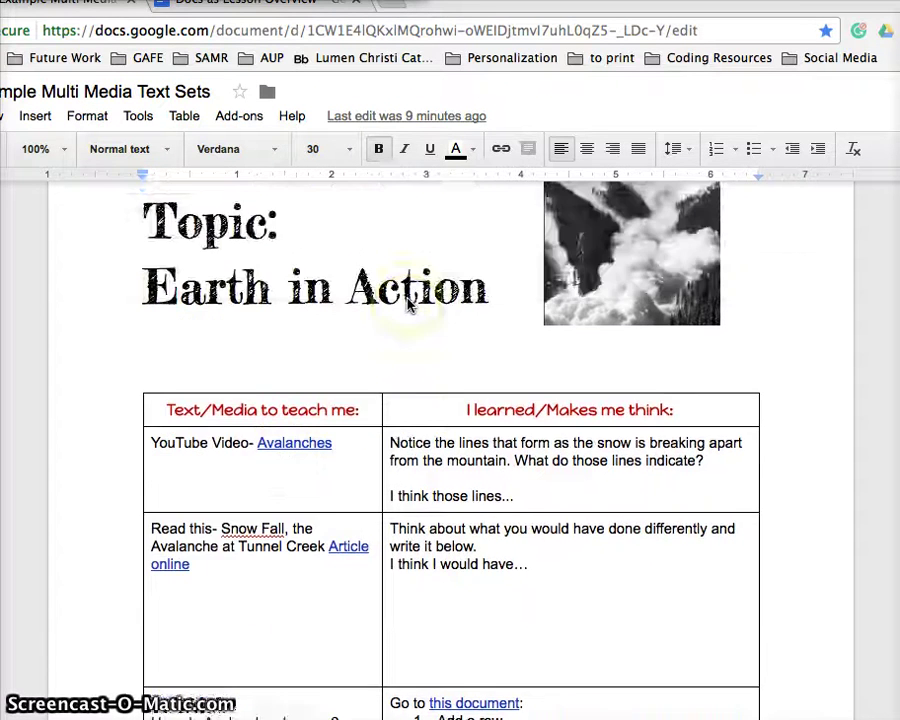
scroll(405, 305, down, 4)
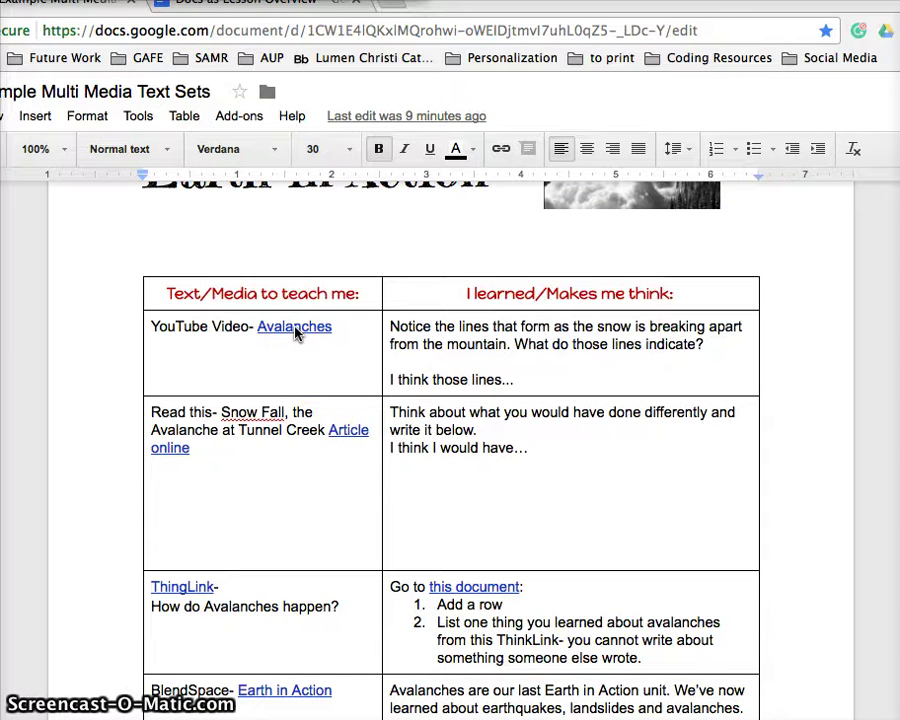
Step: Open the Avalanches video link in a new tab, then return to the lesson document
click(296, 334)
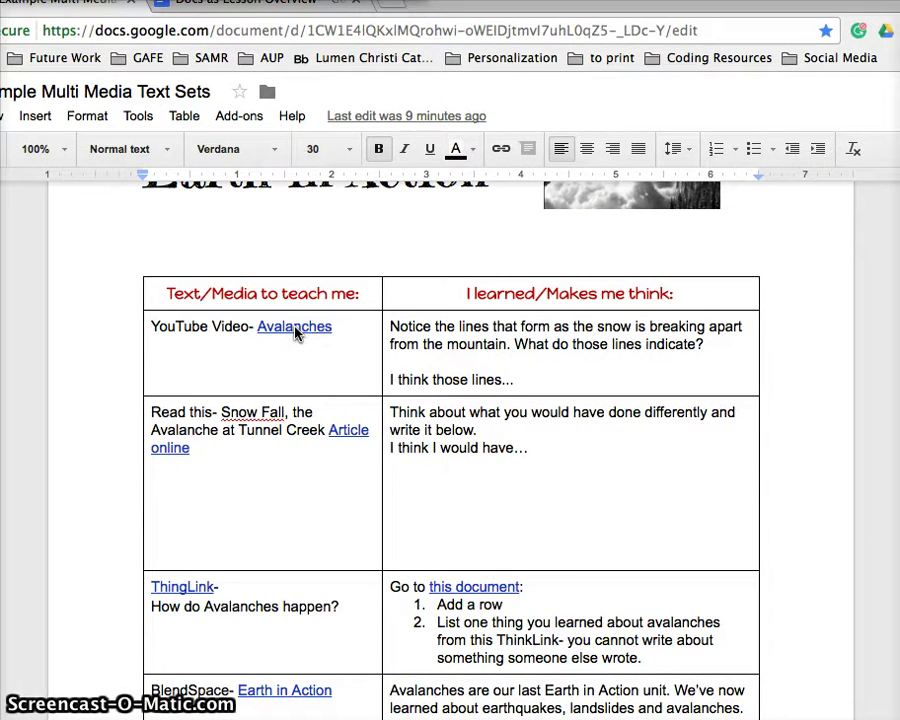
right_click(296, 332)
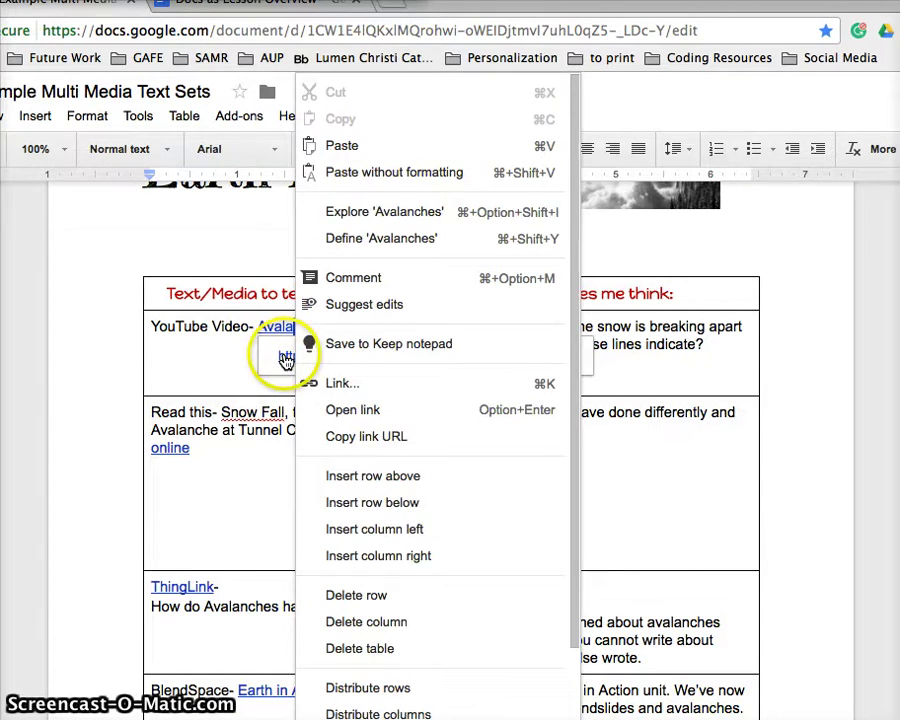
click(286, 360)
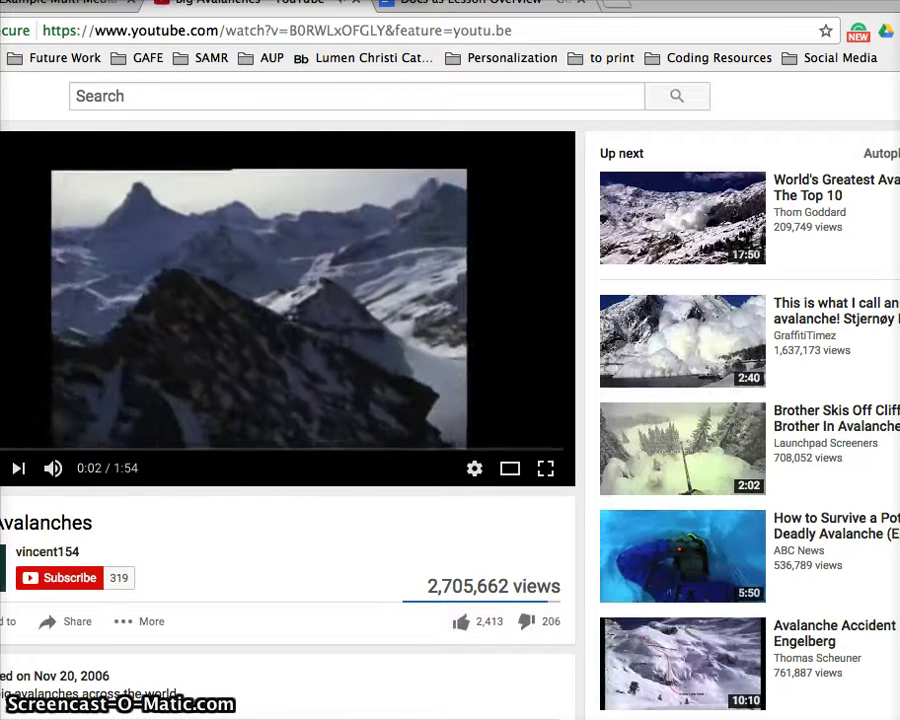
click(82, 8)
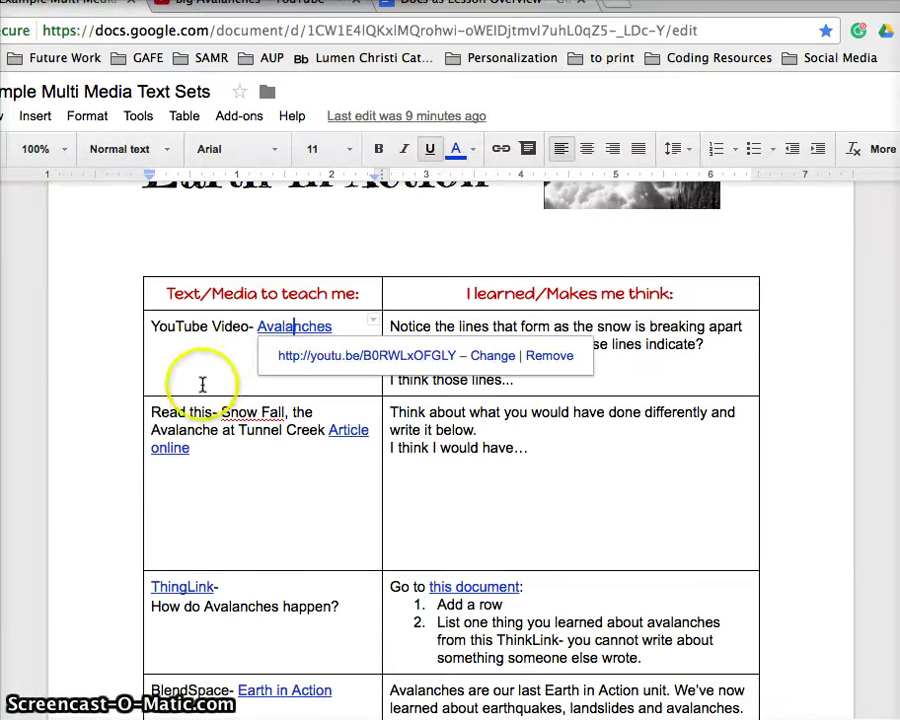
Step: Close the Avalanches link bubble and review the row pairing the video with its snow-breaking prompt
click(202, 385)
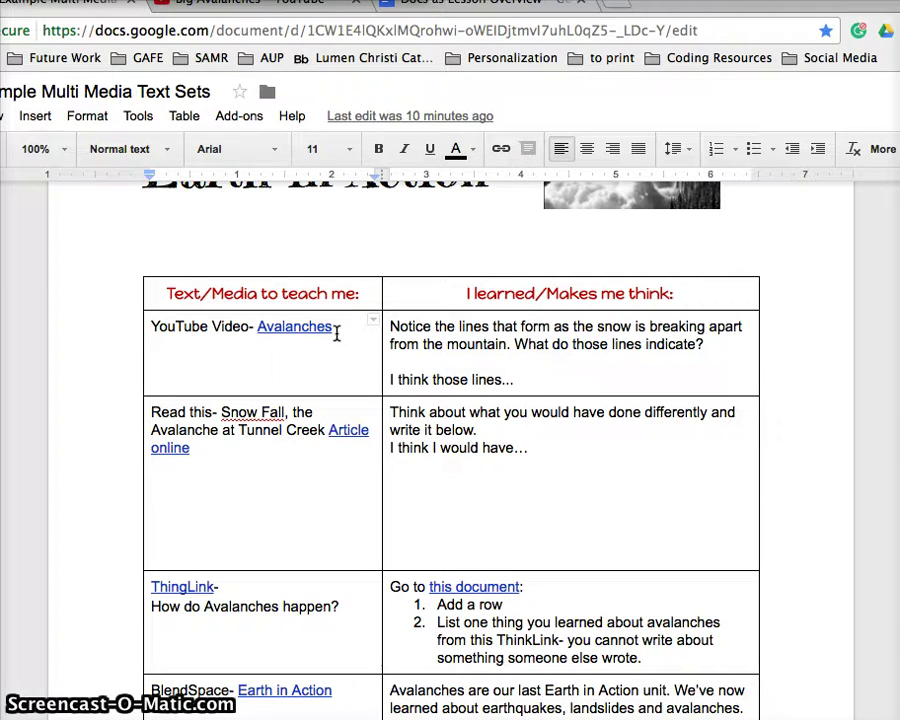
scroll(337, 334, up, 1)
scroll(337, 334, up, 5)
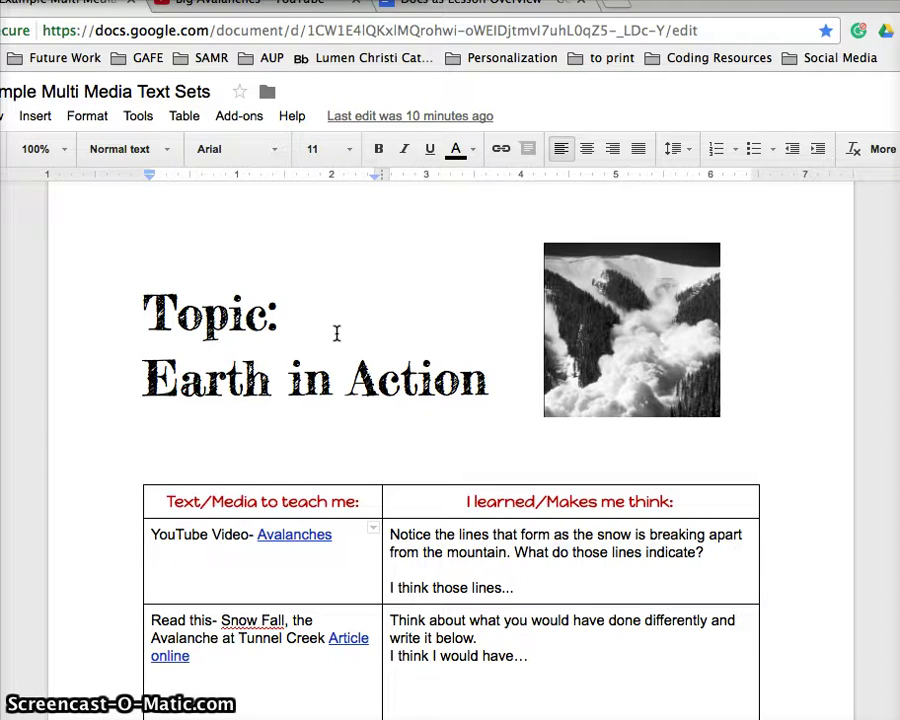
scroll(336, 334, down, 2)
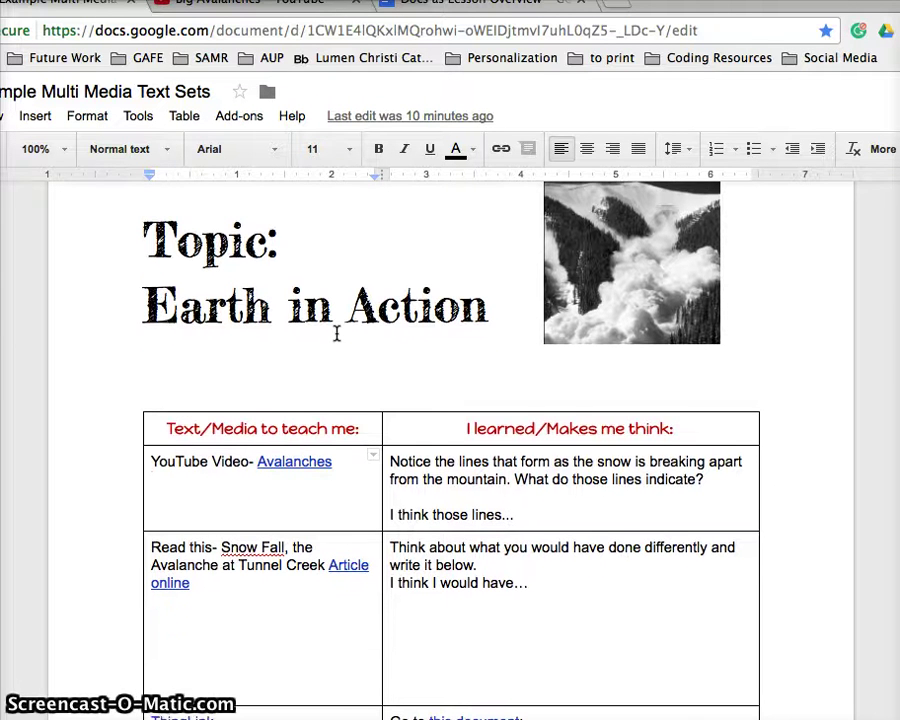
scroll(336, 334, down, 2)
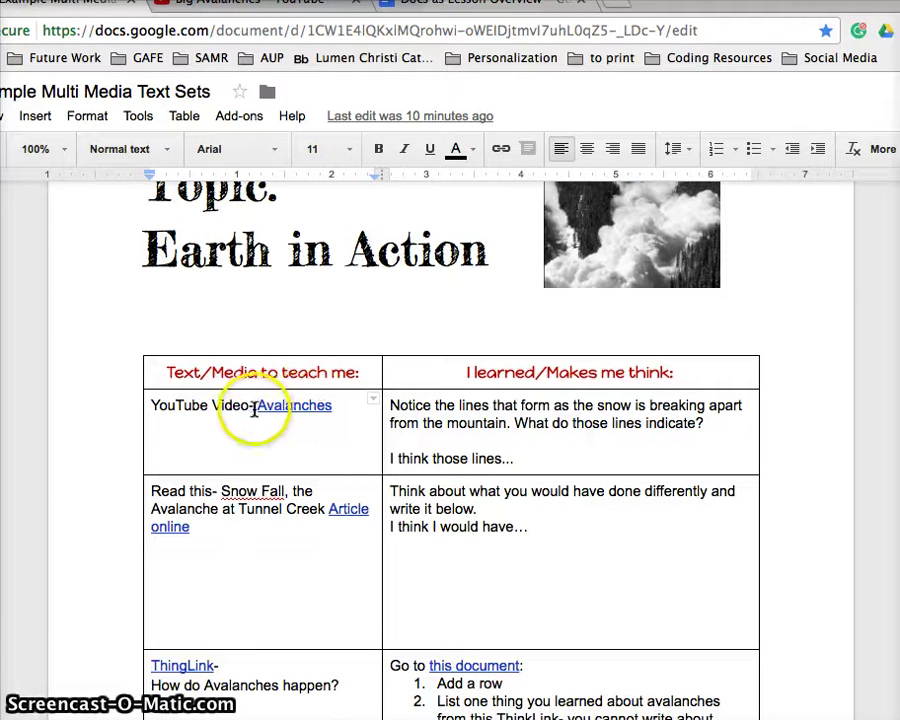
scroll(340, 410, down, 2)
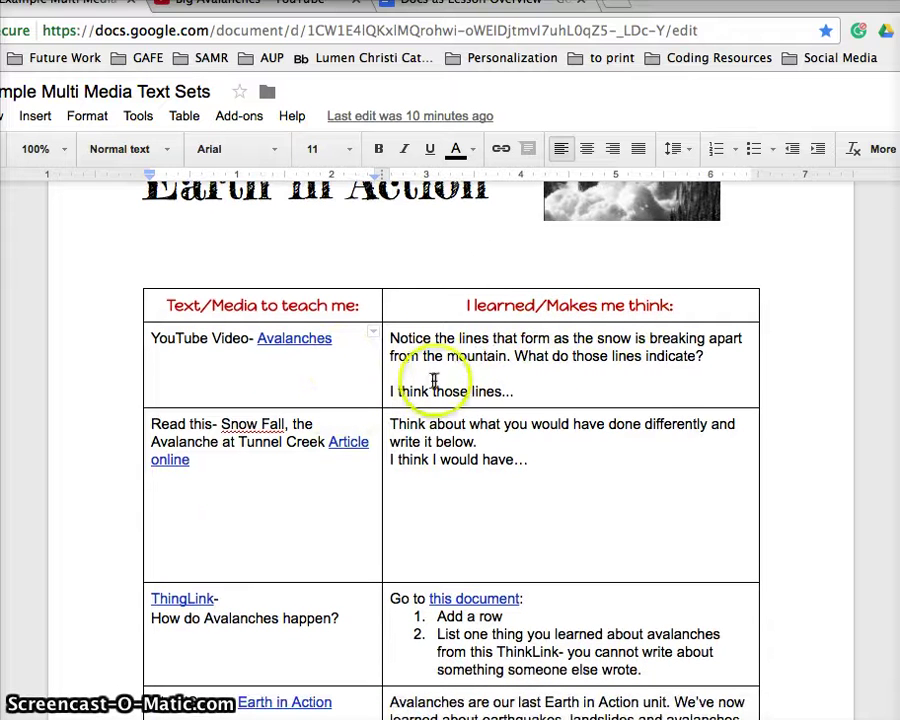
click(518, 391)
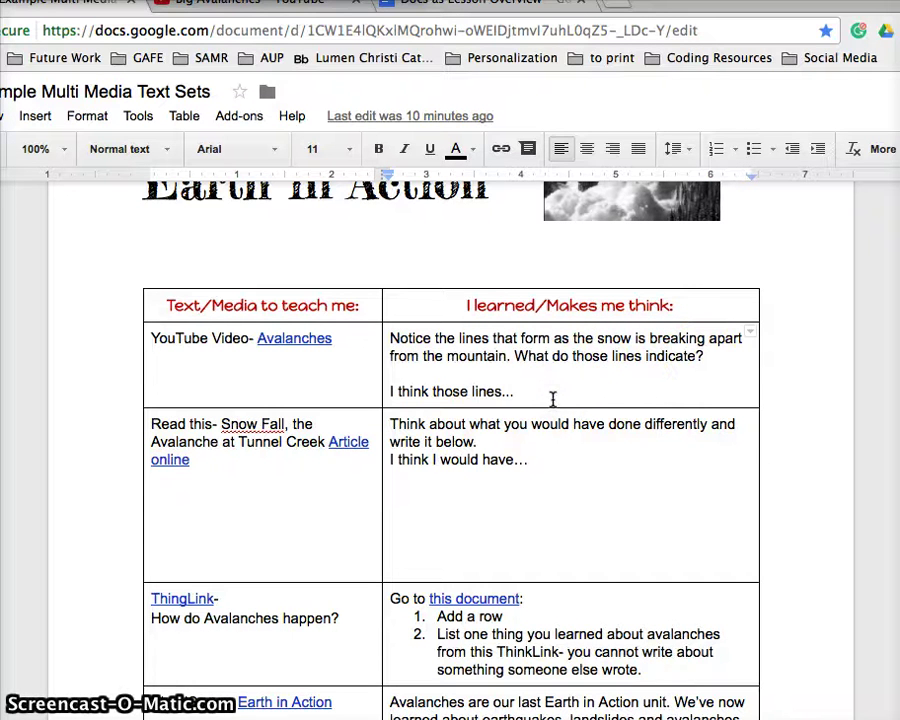
scroll(552, 399, up, 1)
scroll(552, 399, down, 2)
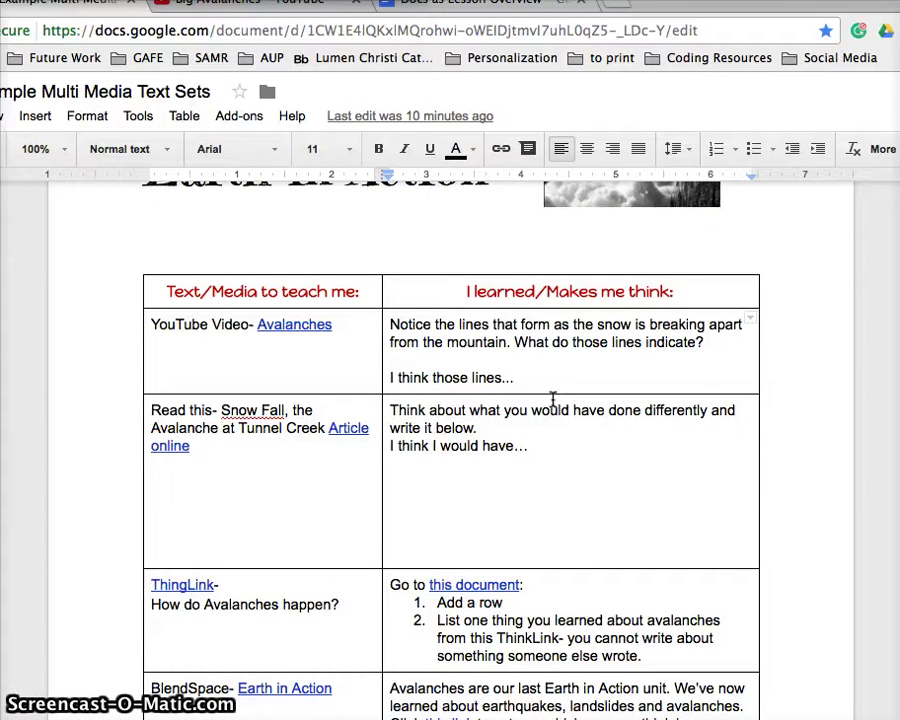
scroll(552, 399, up, 1)
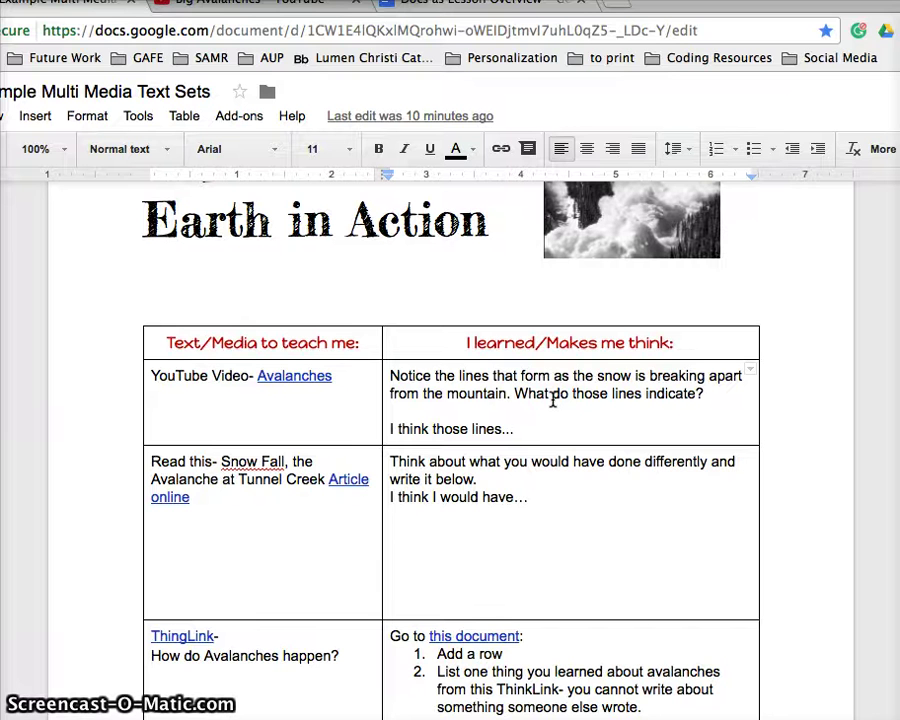
scroll(552, 399, up, 1)
scroll(552, 399, down, 1)
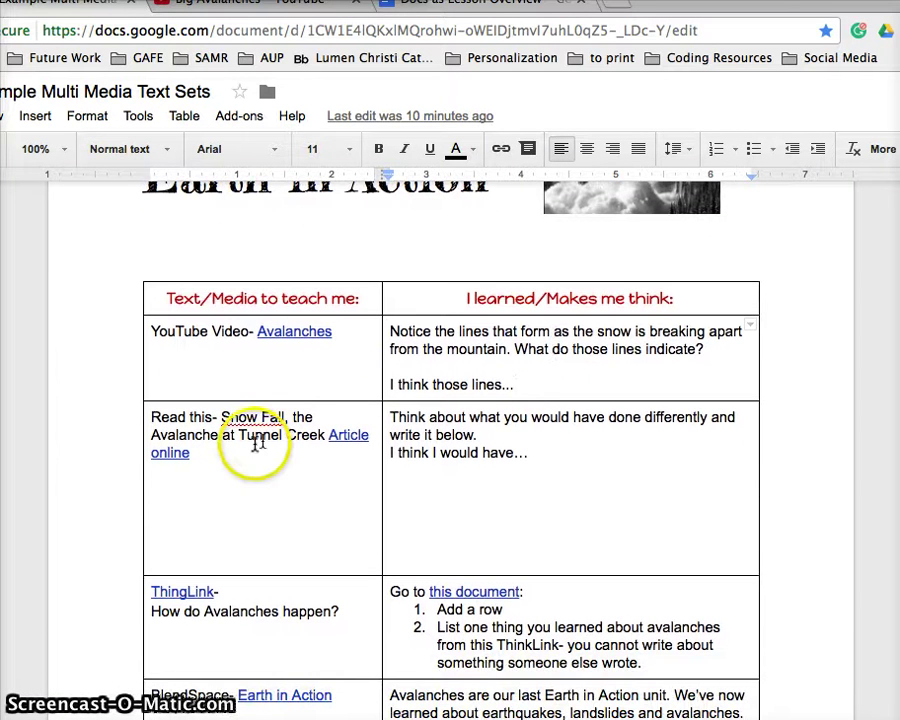
scroll(270, 465, down, 1)
scroll(270, 465, down, 1)
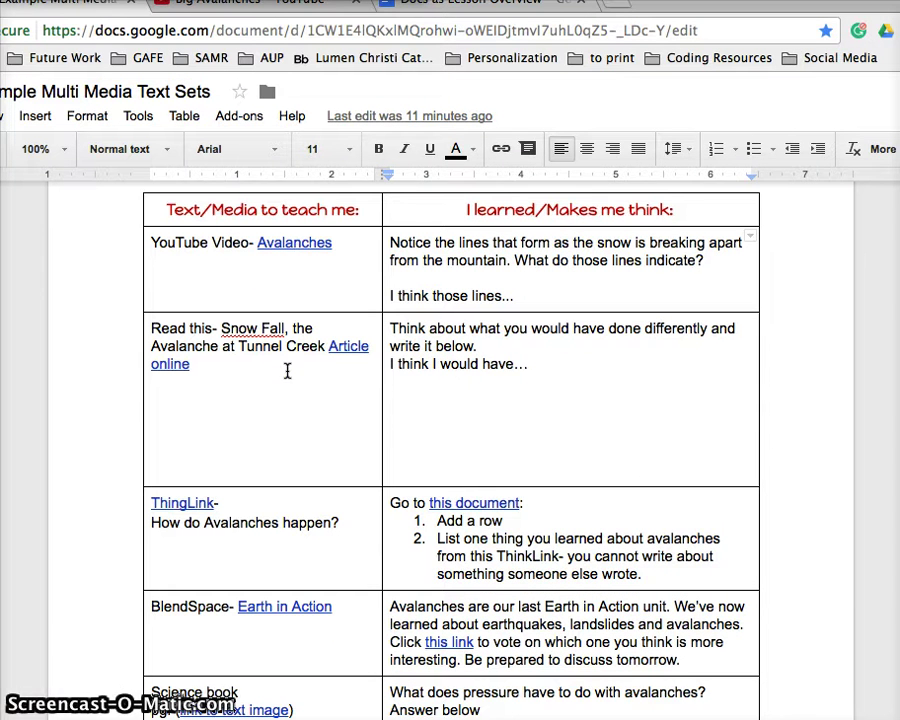
click(352, 343)
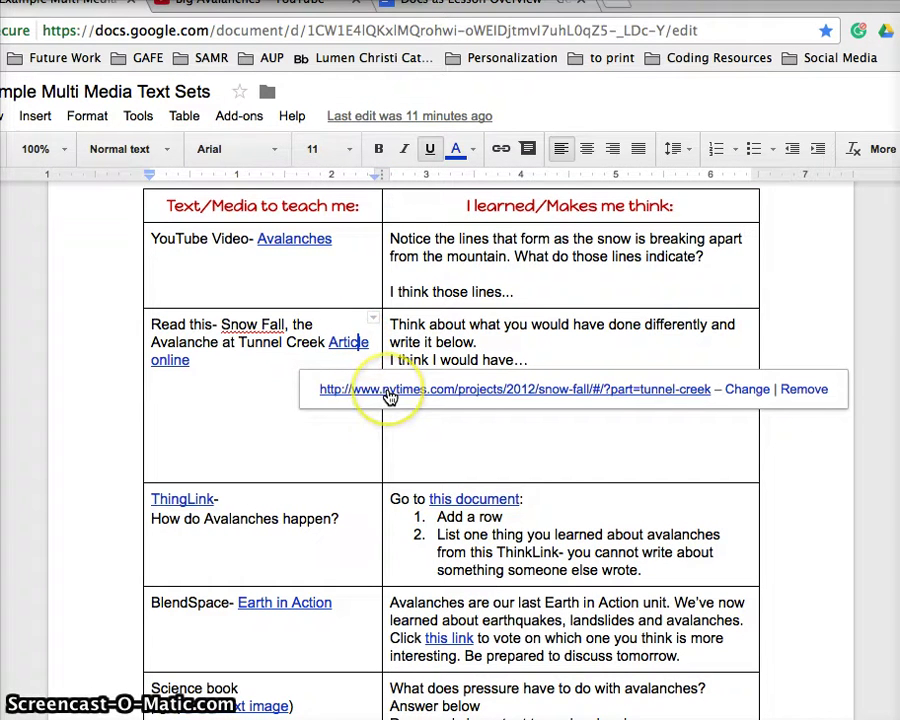
click(231, 394)
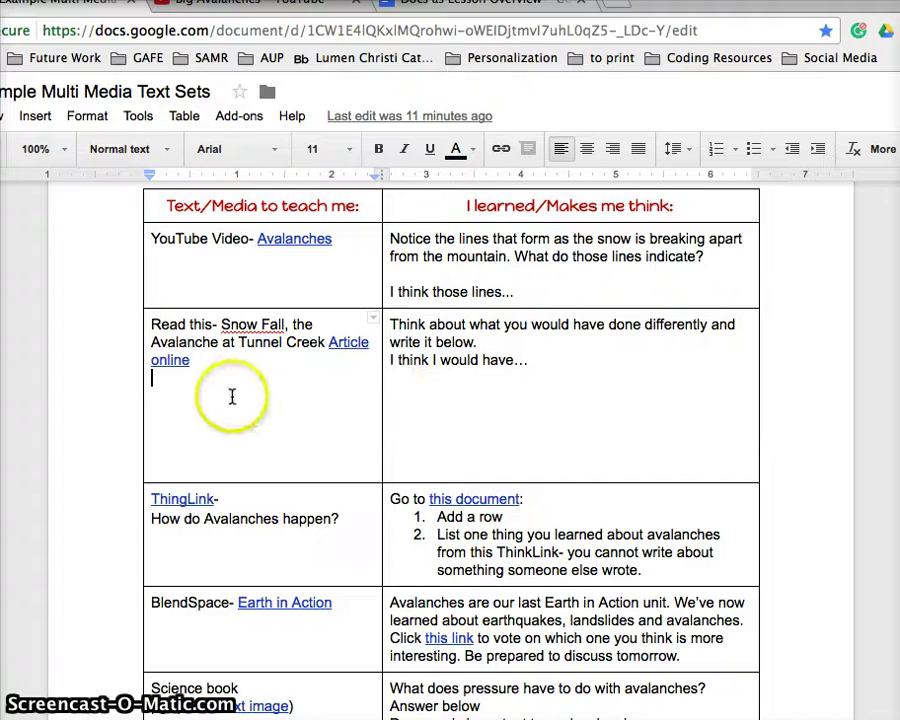
click(544, 364)
scroll(544, 364, down, 2)
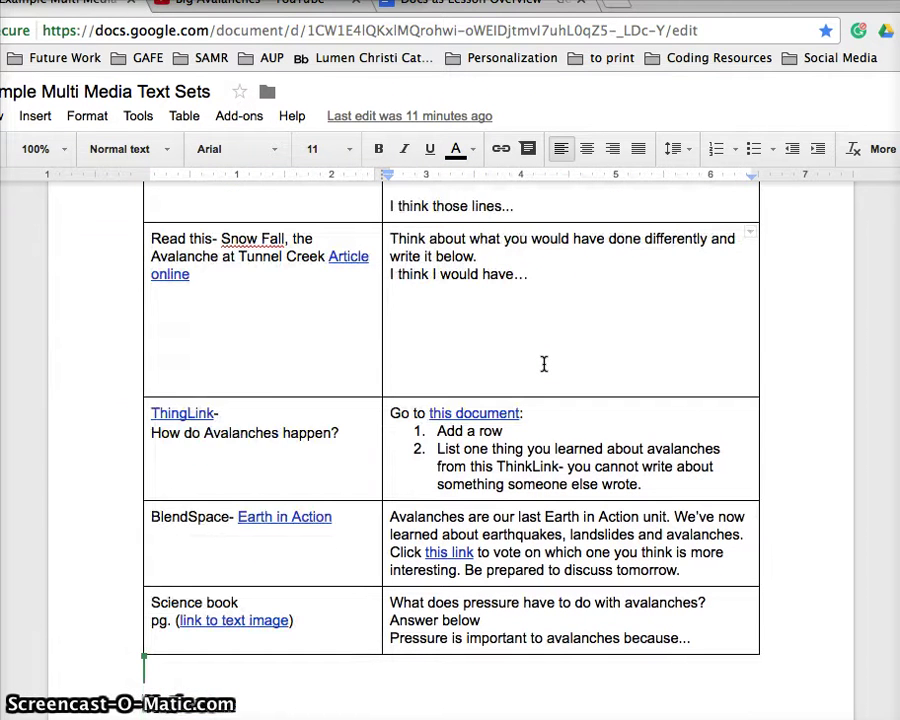
Step: Open the ThingLink avalanche image and preview its Create your own avalanche hotspot
click(180, 410)
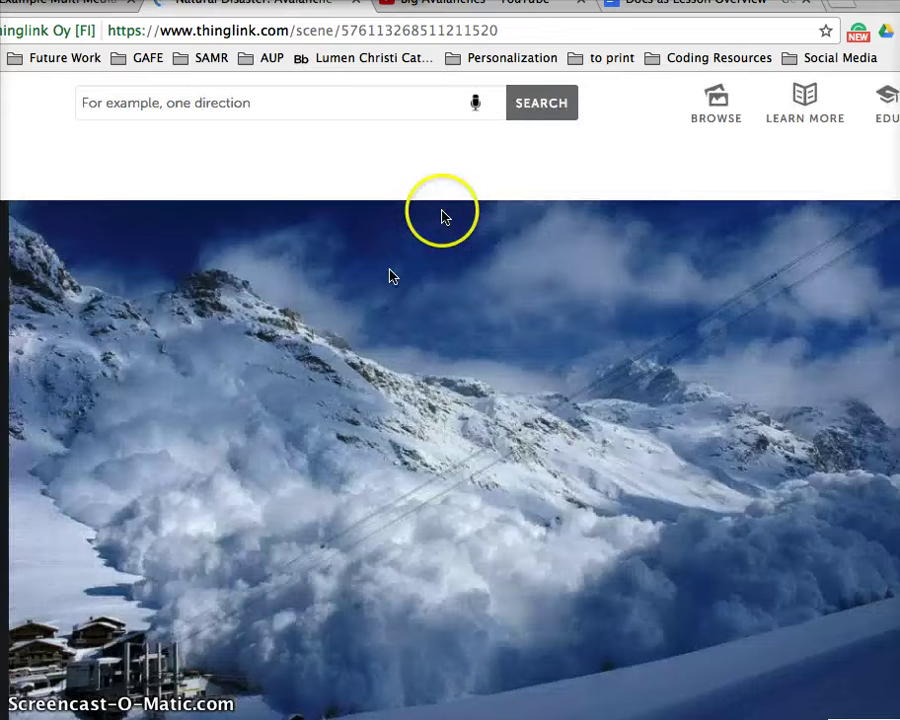
scroll(611, 145, down, 1)
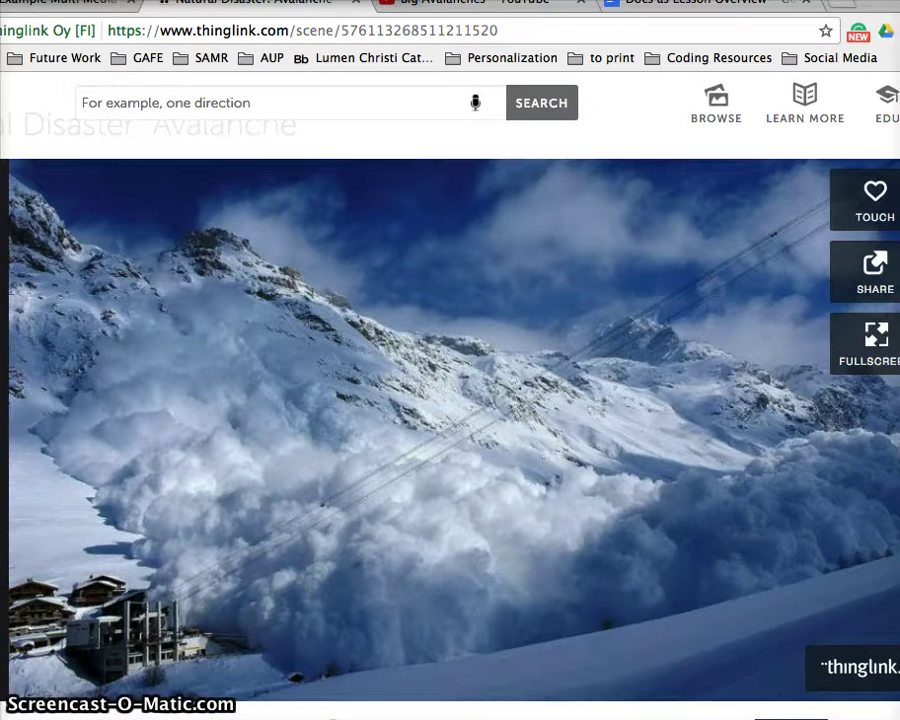
mouse_move(225, 293)
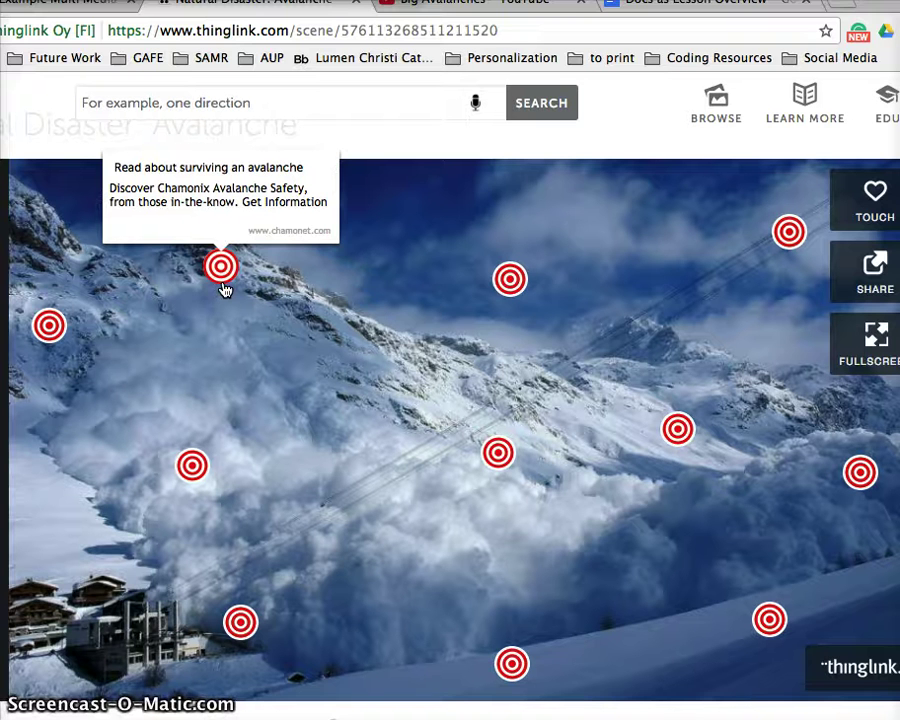
click(510, 280)
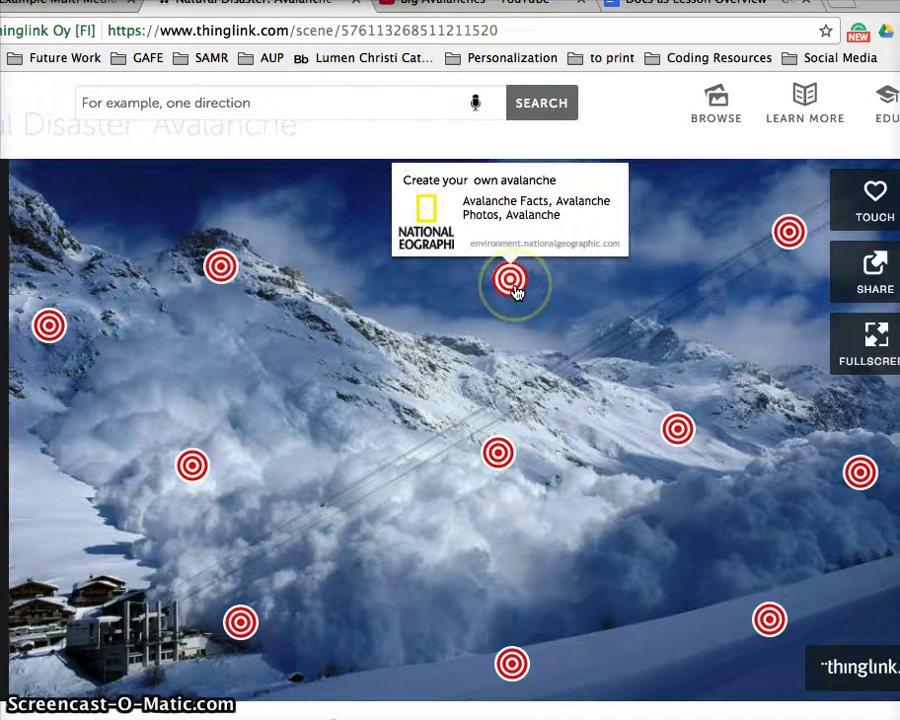
click(513, 284)
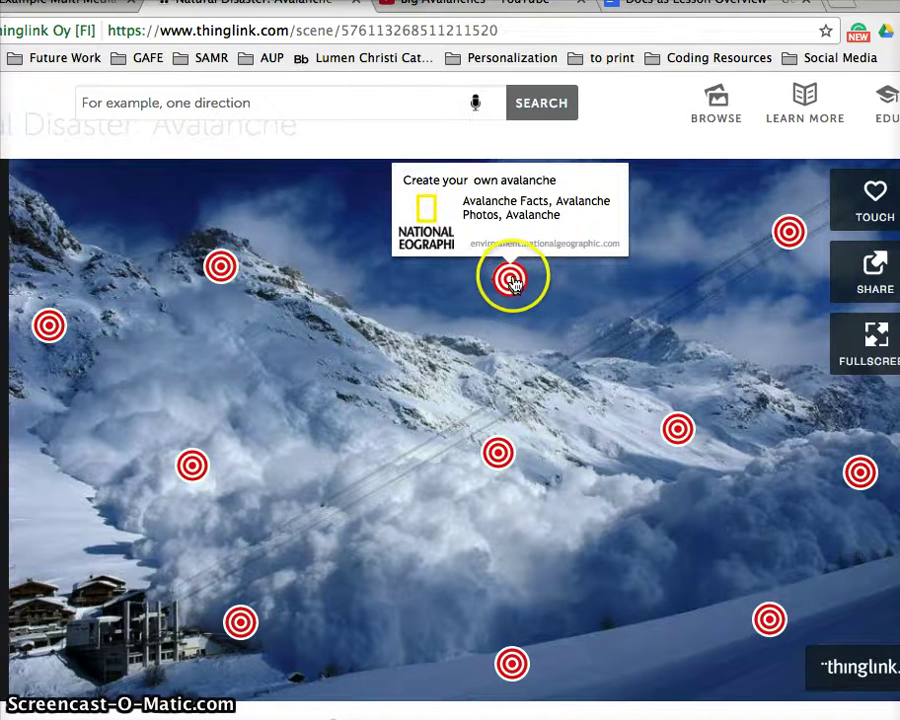
Step: Preview the article, preparedness, What is an Avalanche?, Snow Slides and weather safety hotspots
click(499, 452)
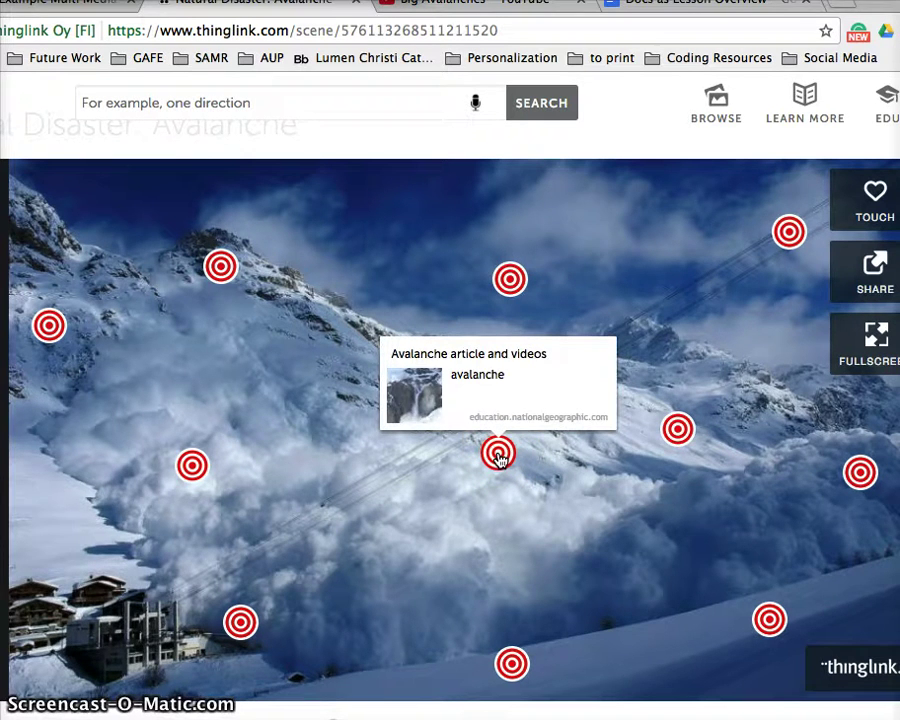
click(677, 430)
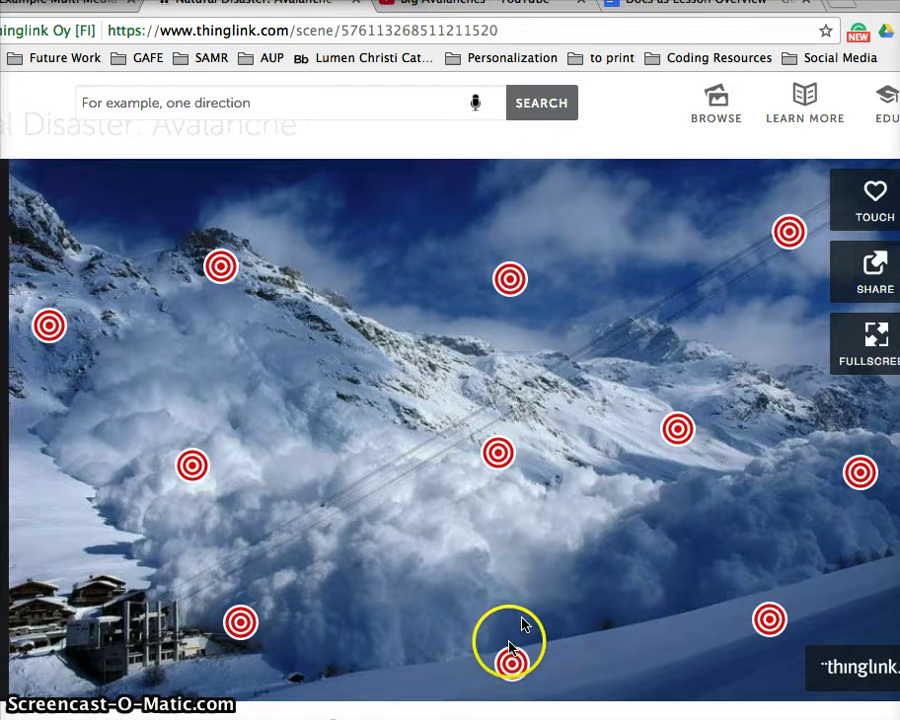
click(511, 662)
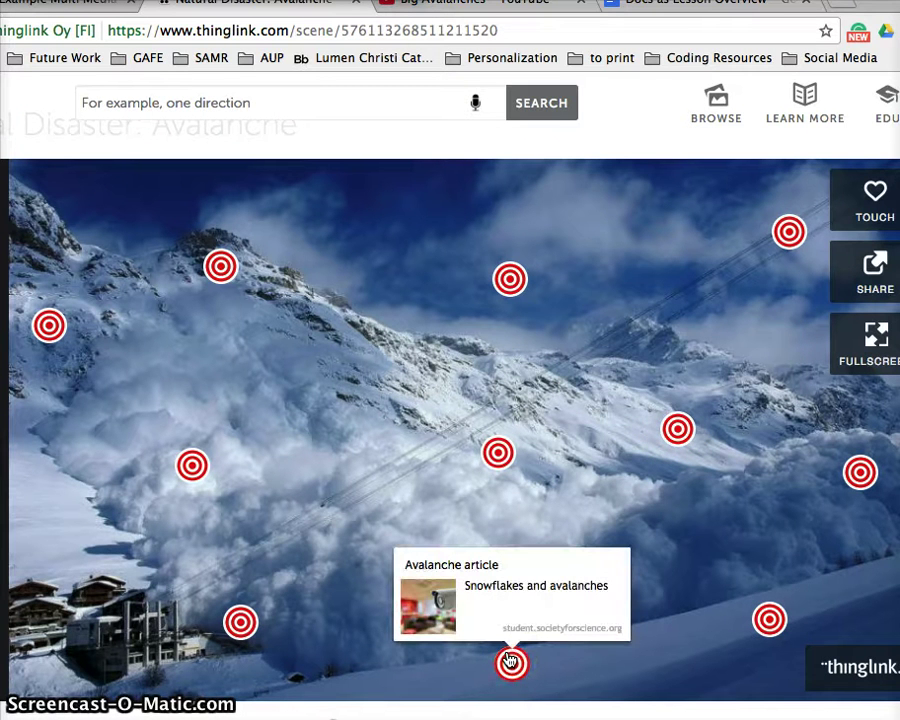
click(505, 658)
click(241, 623)
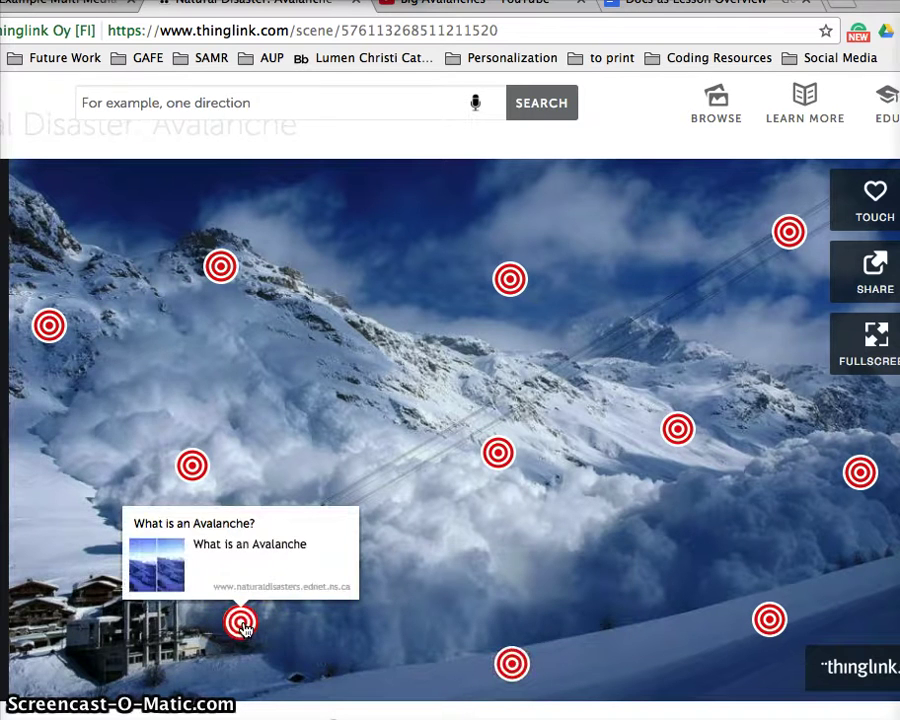
click(192, 466)
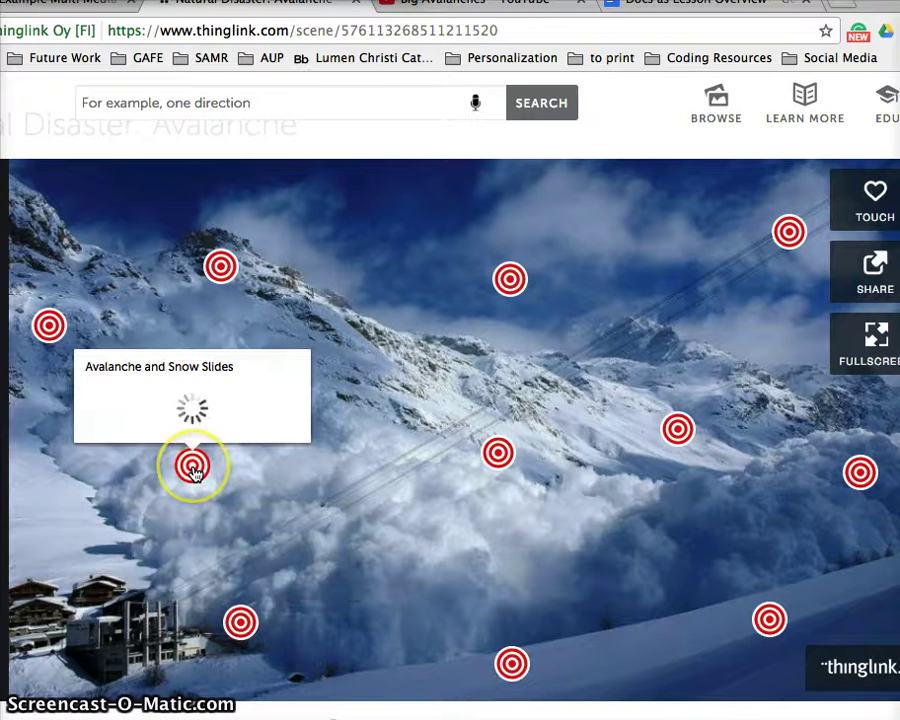
click(57, 346)
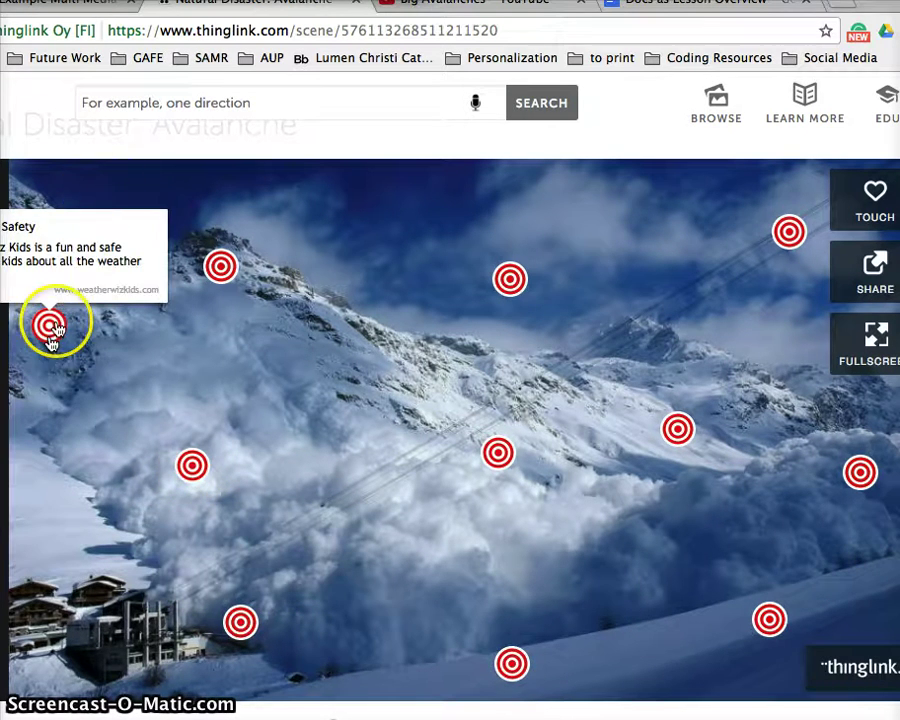
Step: Back in the lesson document, dismiss the ThingLink preview and check the 'this document' link
click(95, 15)
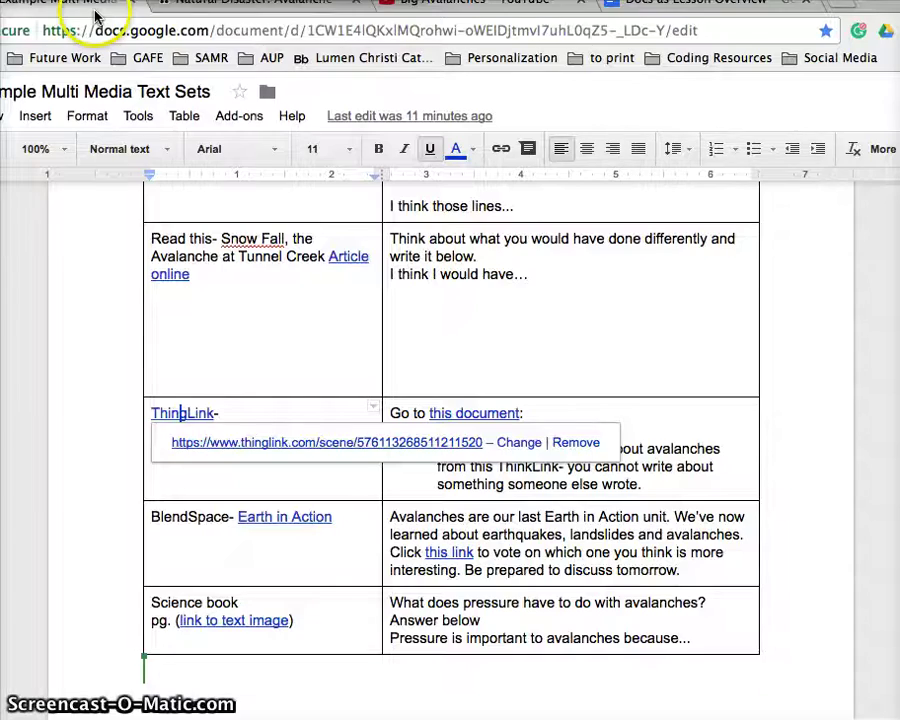
click(282, 432)
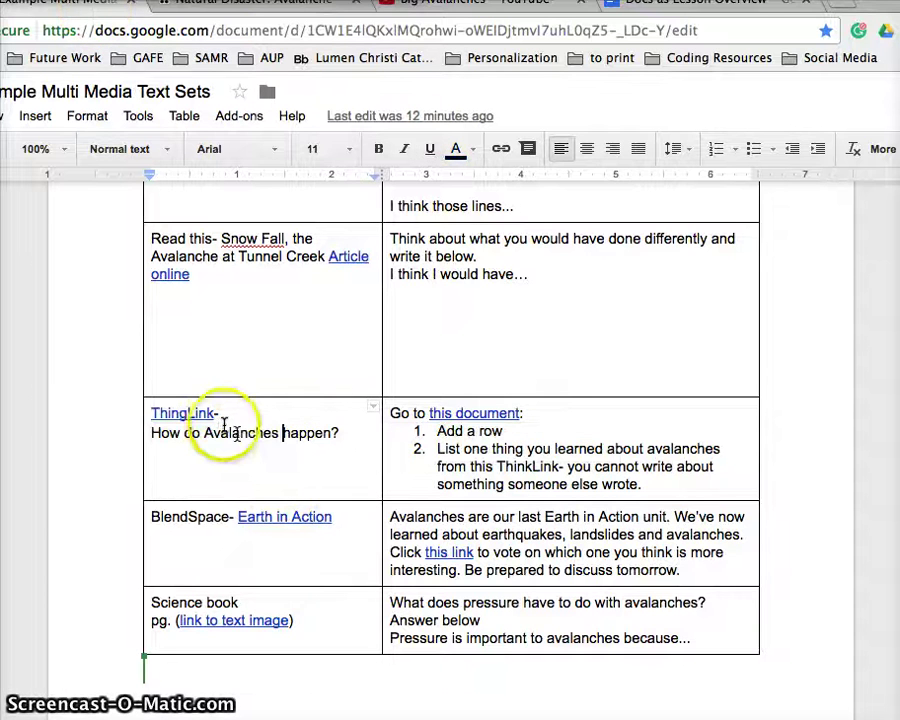
click(478, 412)
click(476, 483)
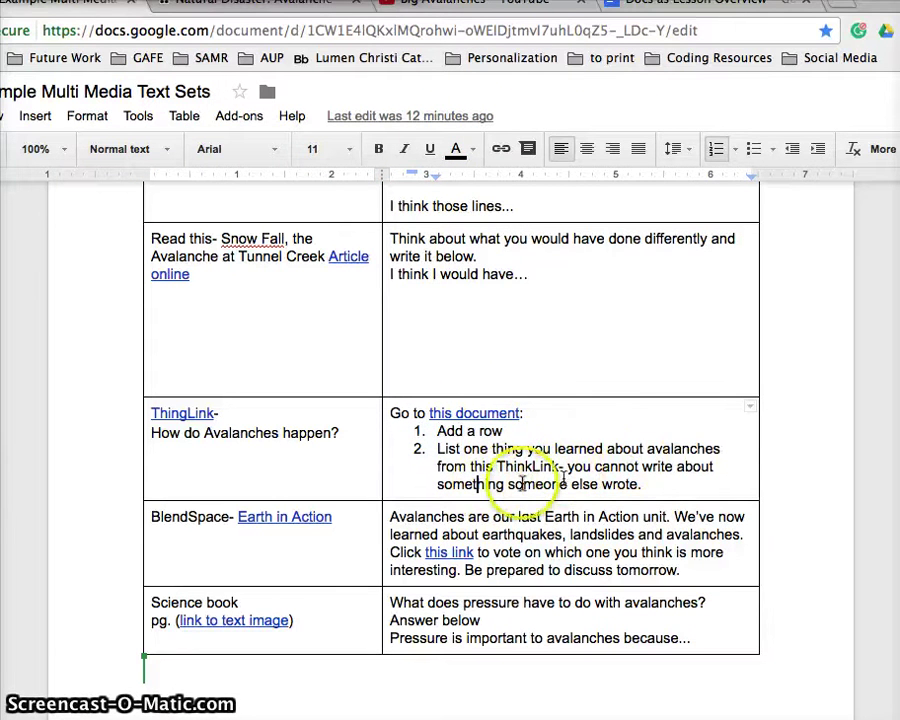
Step: Open the Earth in Action BlendSpace link from the table in a new tab
scroll(485, 480, down, 2)
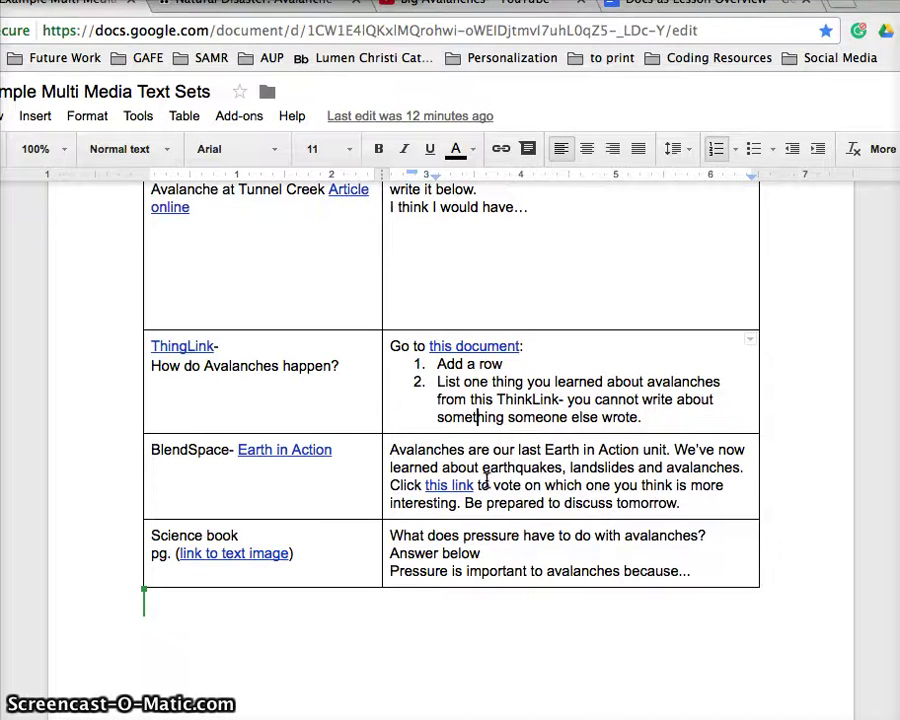
click(291, 450)
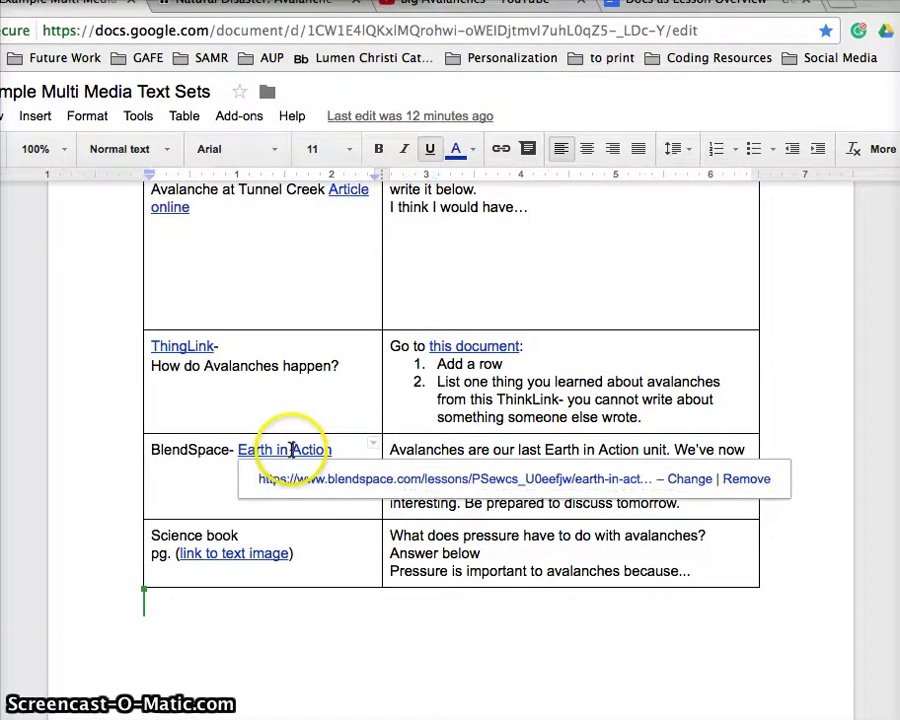
click(351, 481)
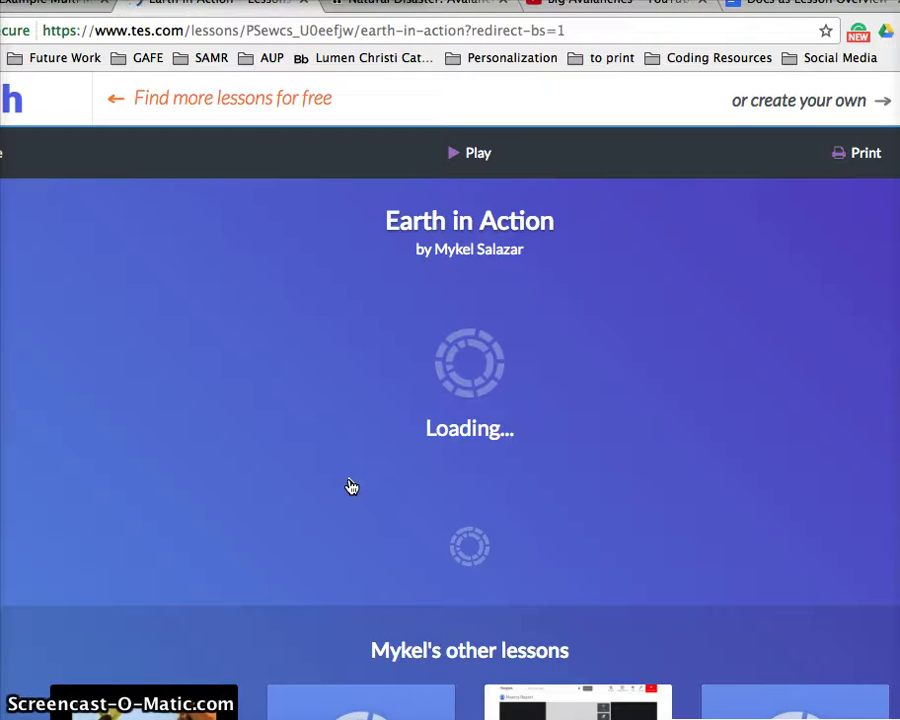
Step: Scroll through the six avalanche, earthquake and landslide tiles, then return to the Docs tab
scroll(118, 398, down, 1)
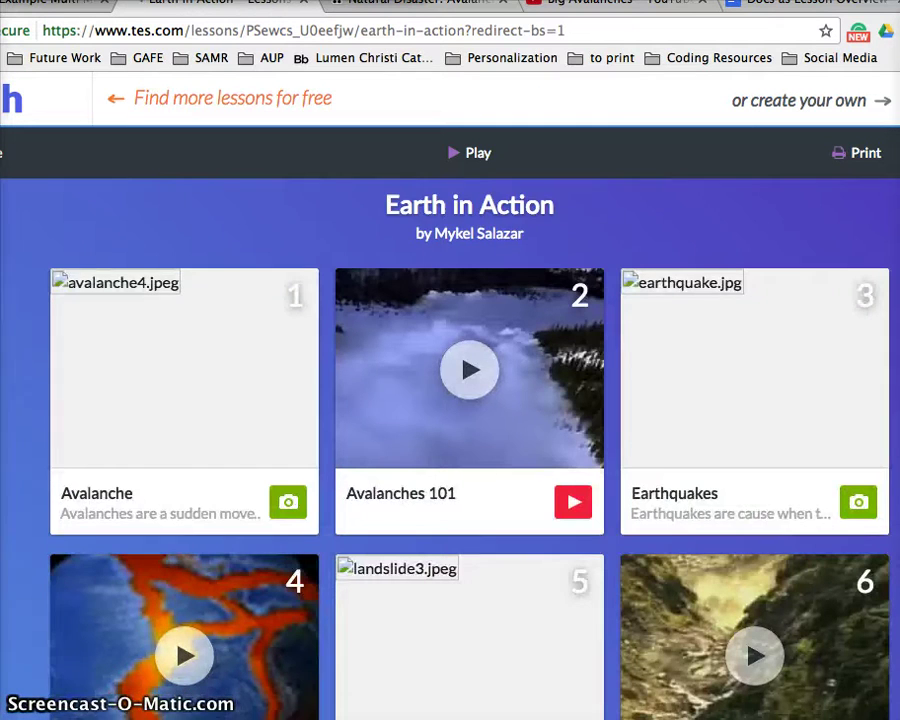
scroll(124, 418, down, 1)
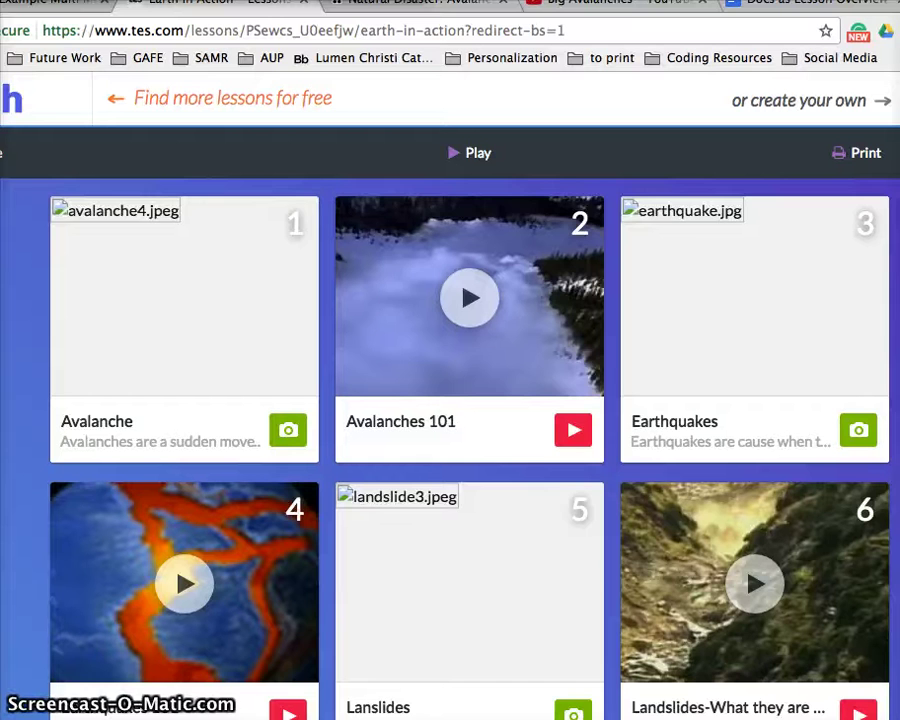
scroll(124, 397, down, 1)
scroll(450, 420, up, 1)
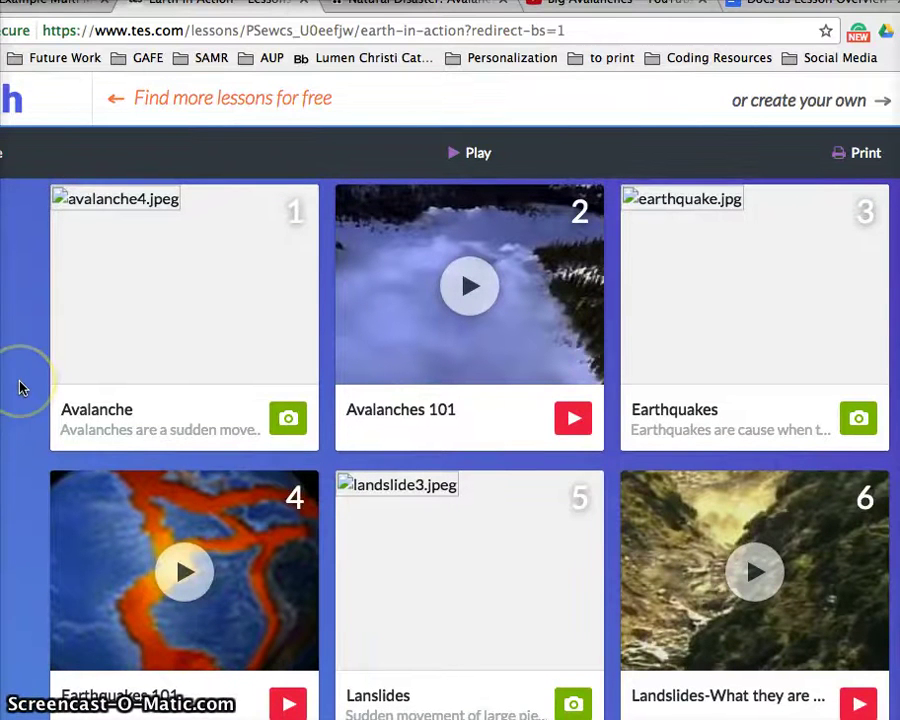
scroll(20, 388, down, 2)
scroll(20, 388, up, 1)
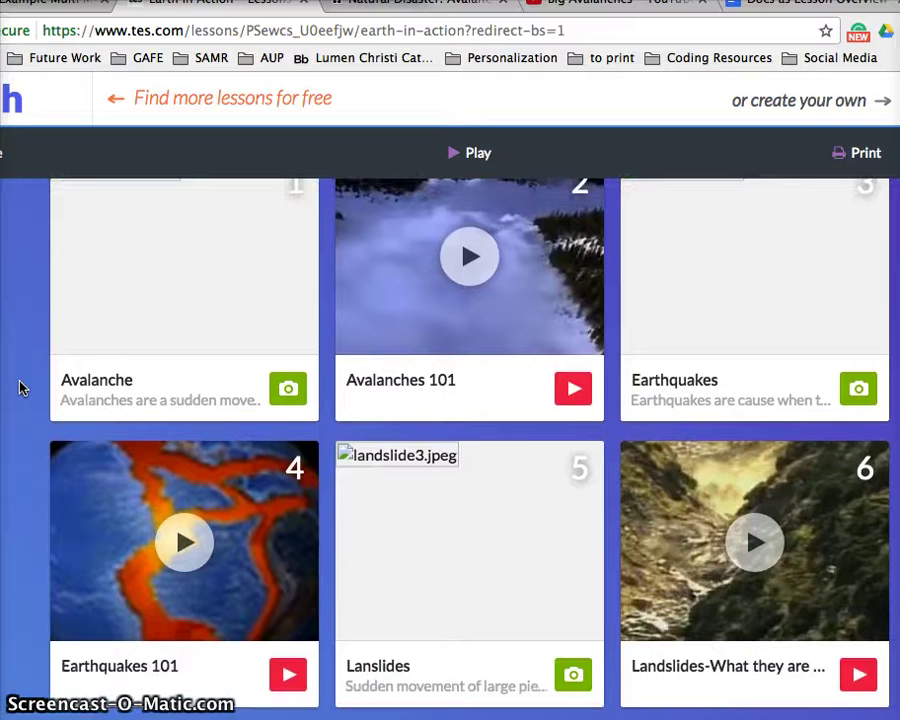
scroll(20, 388, down, 1)
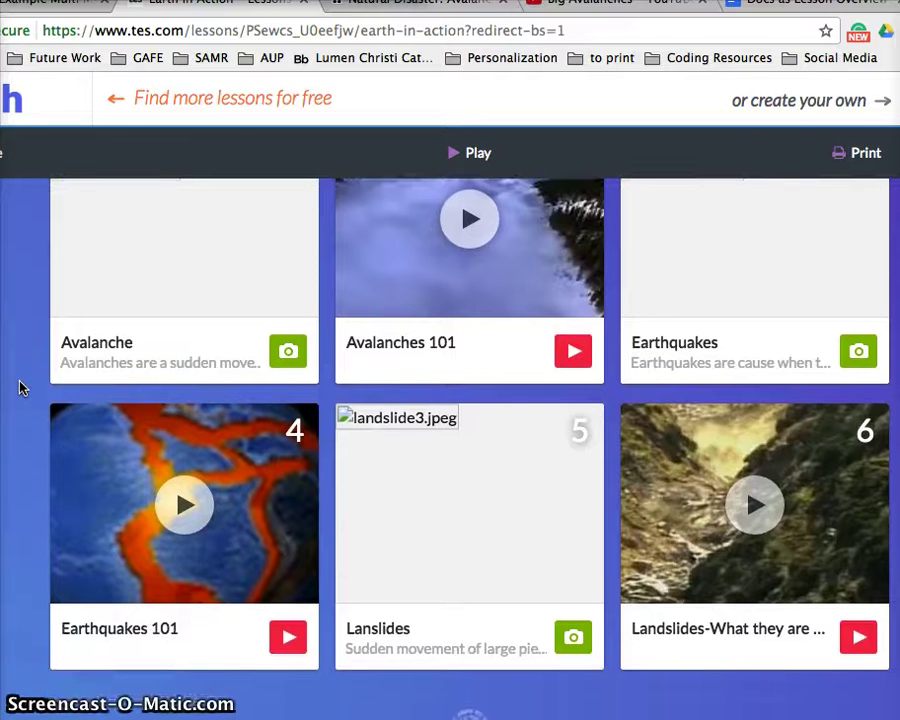
scroll(20, 388, up, 1)
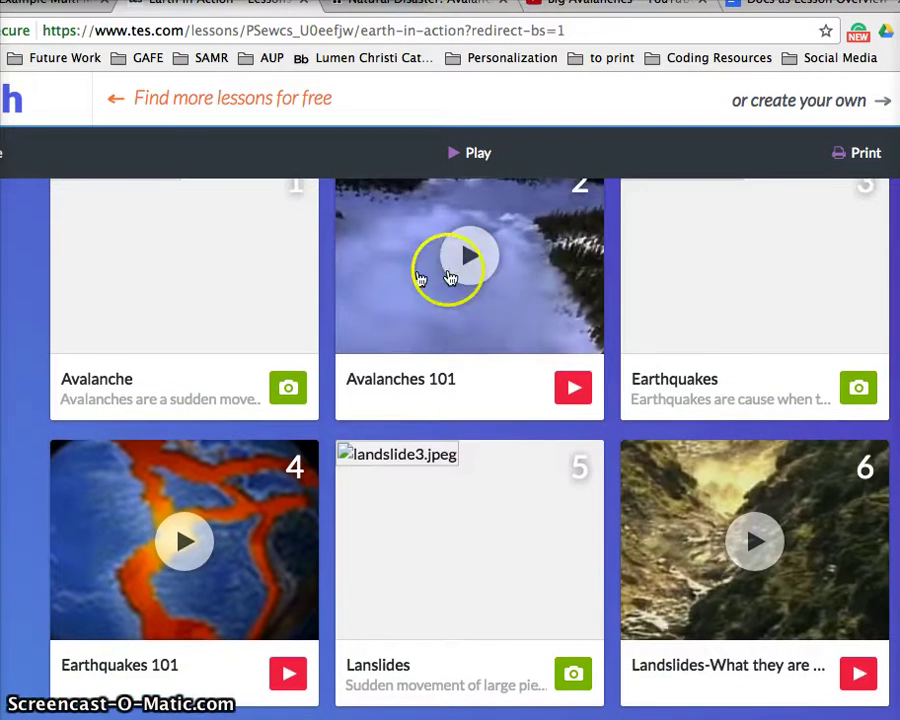
scroll(503, 358, down, 3)
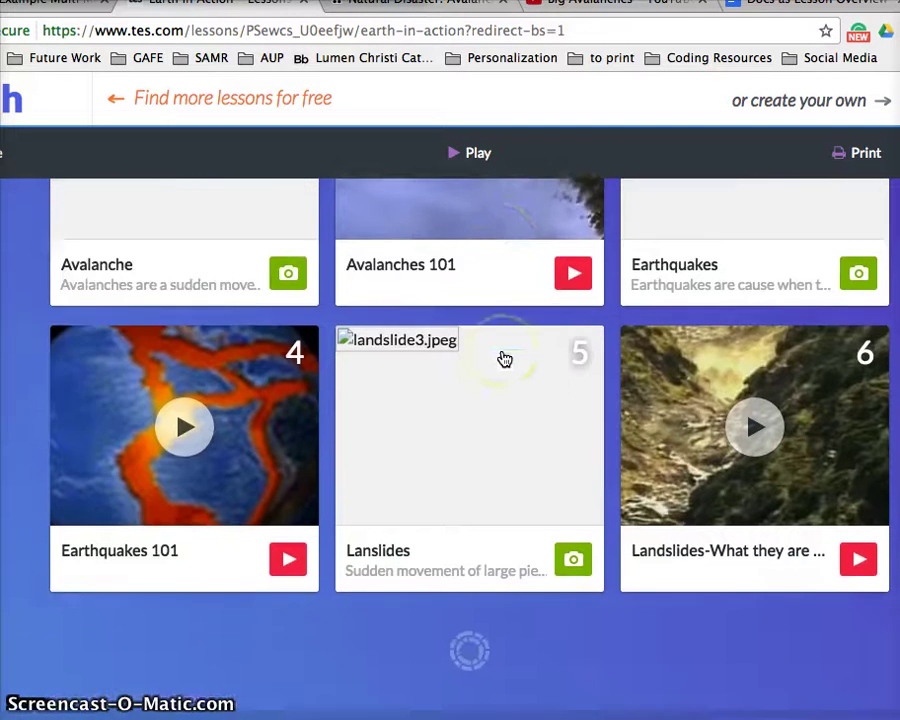
scroll(770, 400, up, 2)
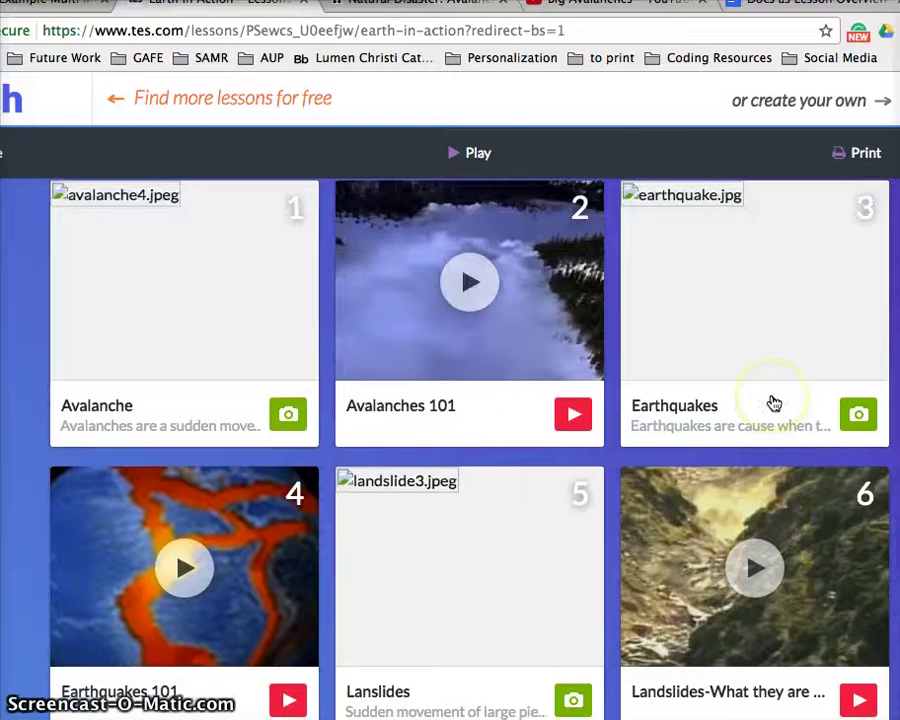
click(80, 8)
click(195, 470)
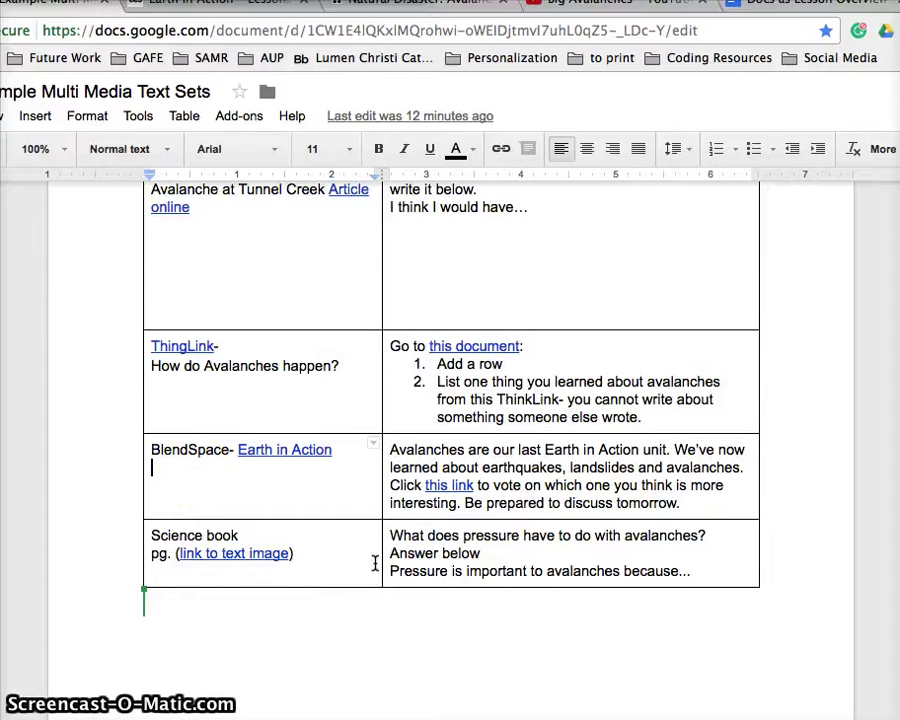
Step: Check the text image link's URL, then close the Natural Disaster: Avalanche ThingLink tab
click(232, 557)
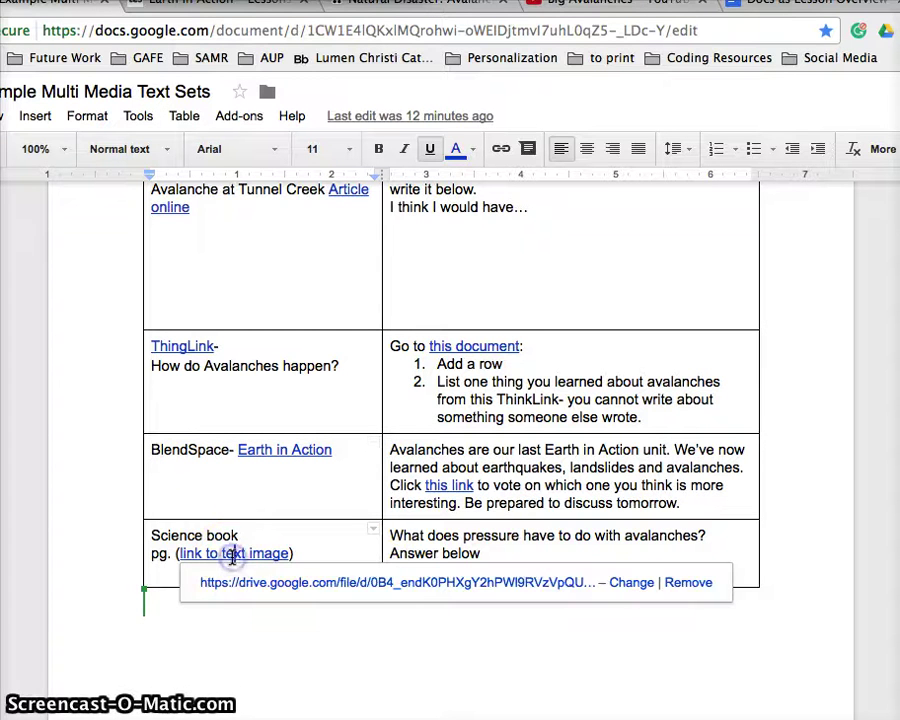
click(305, 553)
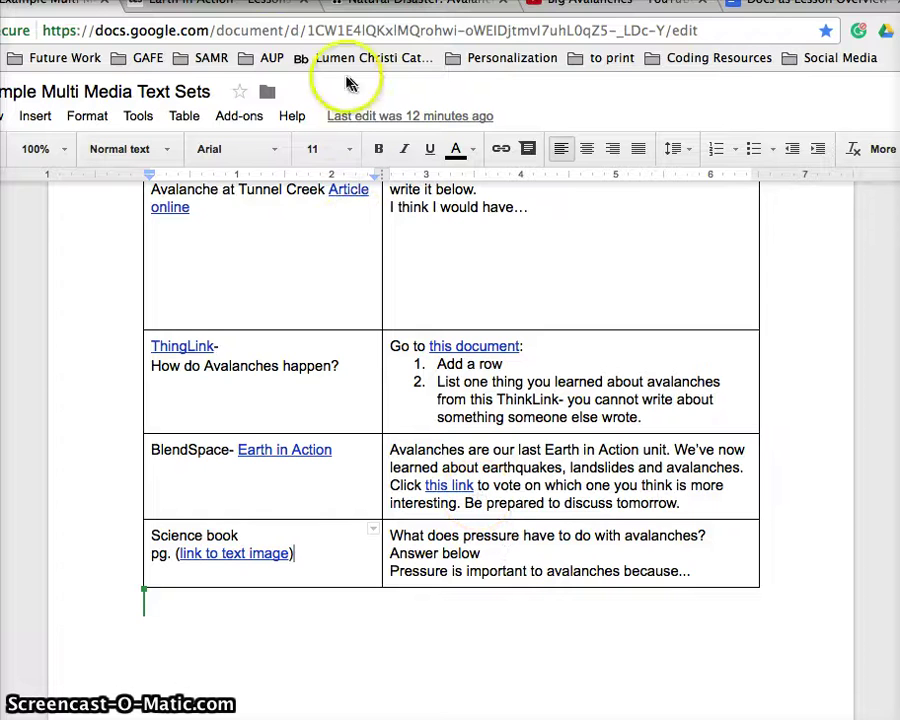
click(218, 12)
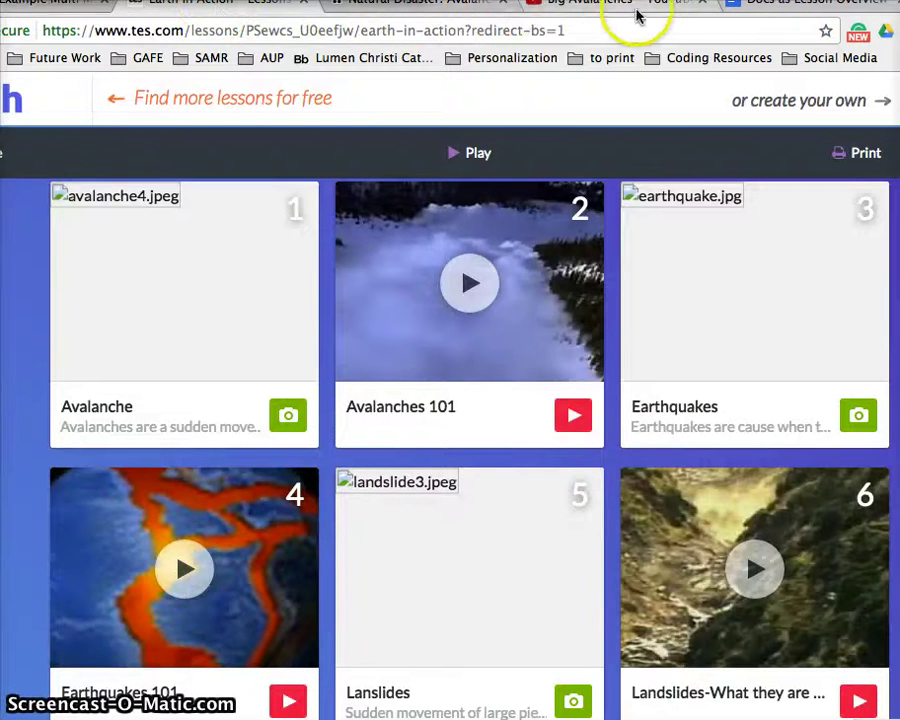
click(458, 8)
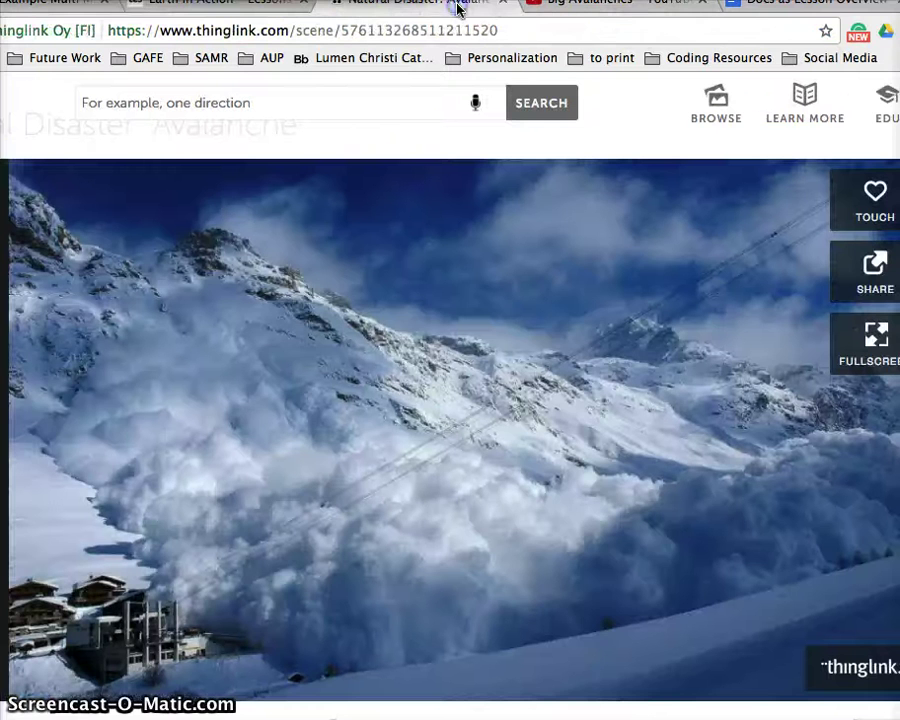
click(506, 8)
Step: Close the Big Avalanches video tab and scroll the overview to the lion picture beside the standards
click(506, 8)
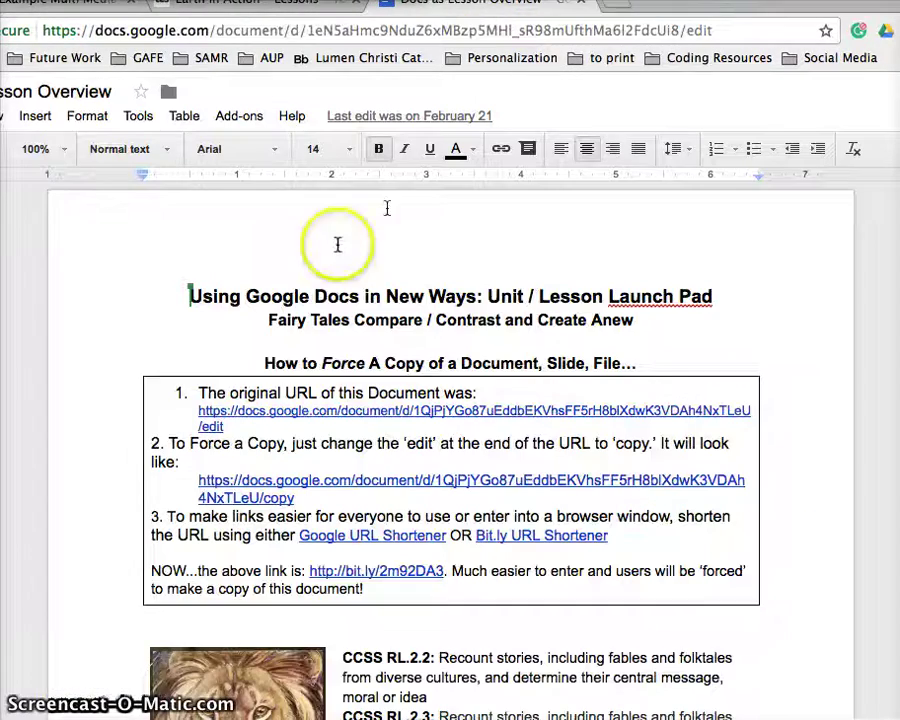
scroll(125, 380, down, 3)
scroll(125, 380, down, 5)
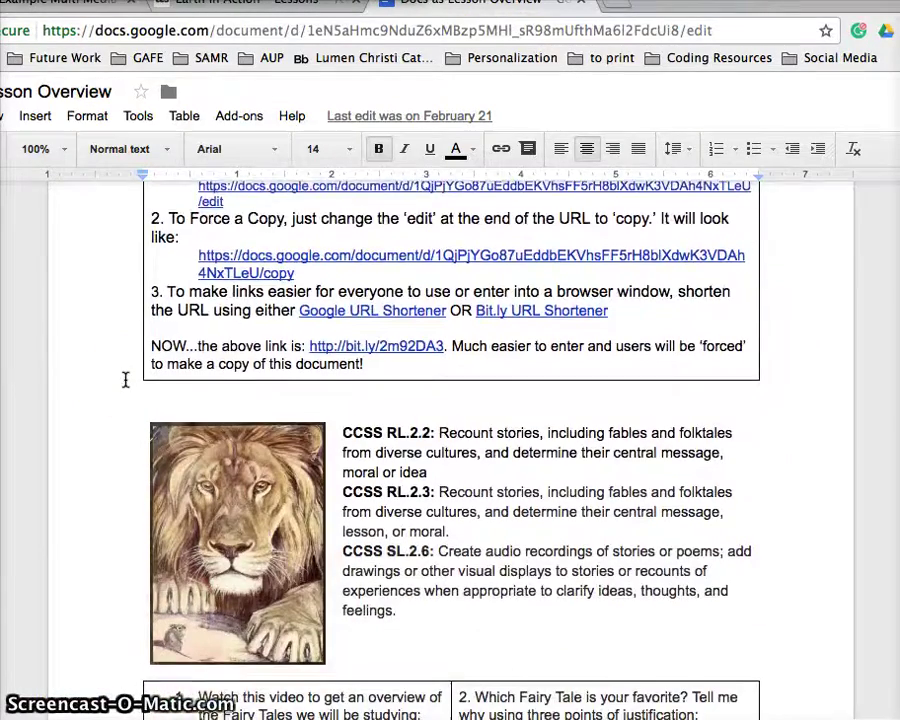
scroll(125, 380, down, 1)
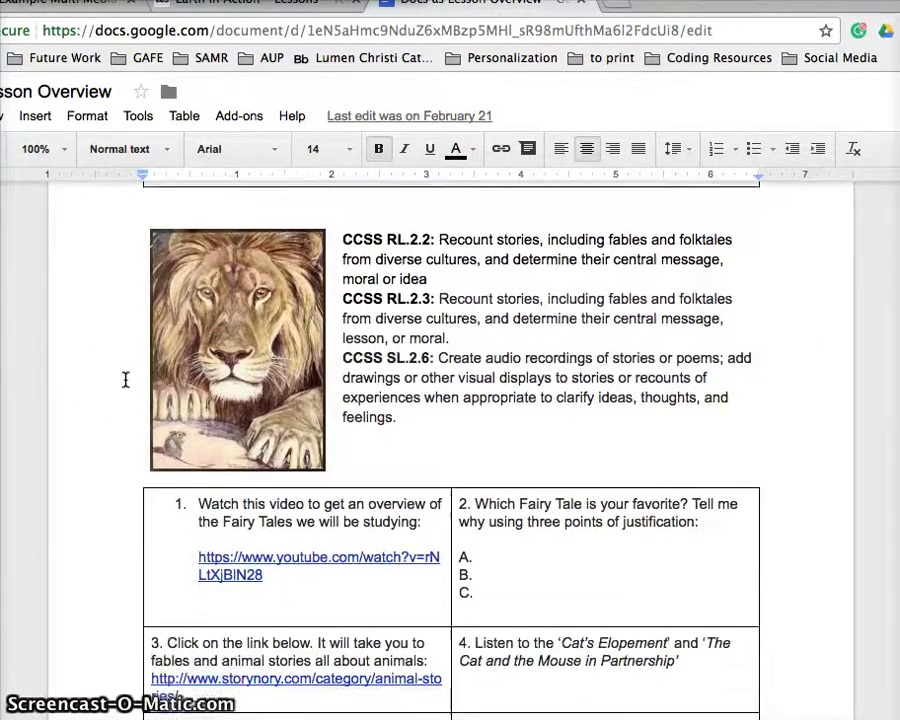
scroll(125, 378, up, 3)
scroll(125, 378, up, 2)
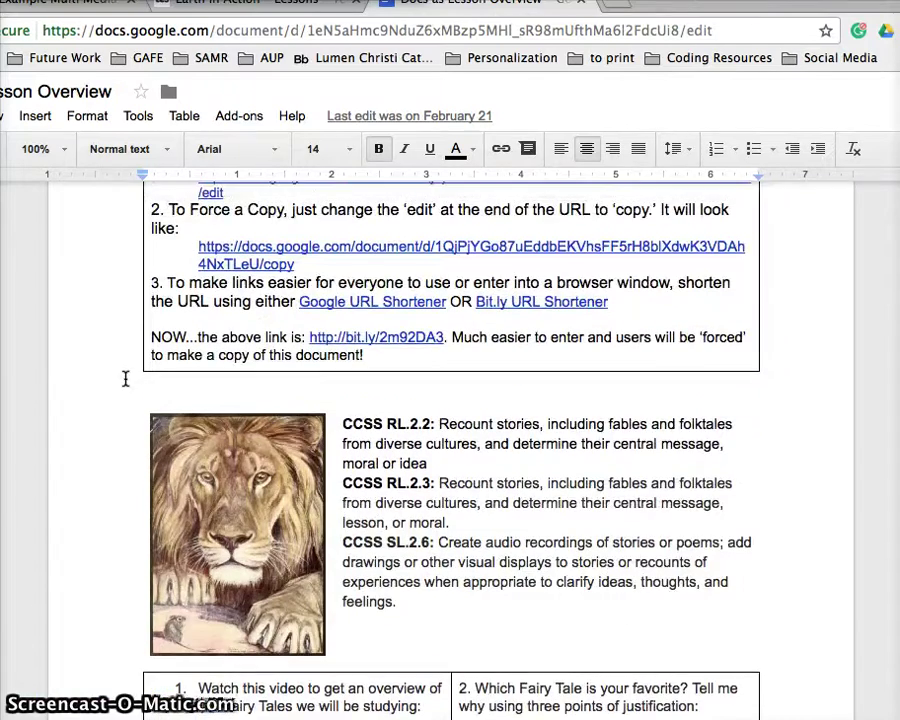
scroll(125, 378, up, 2)
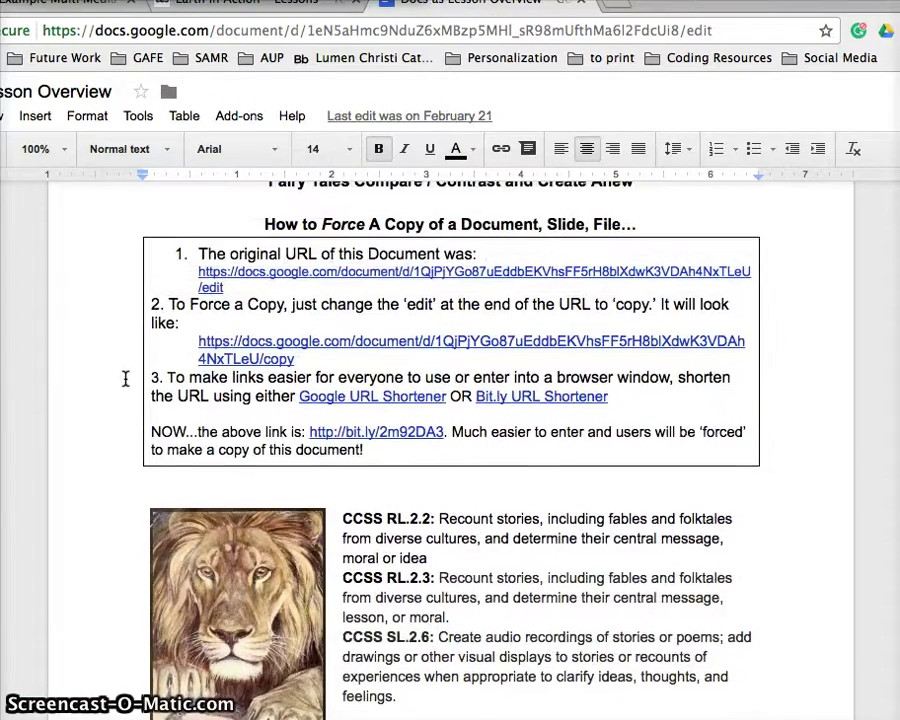
scroll(125, 378, down, 5)
click(218, 315)
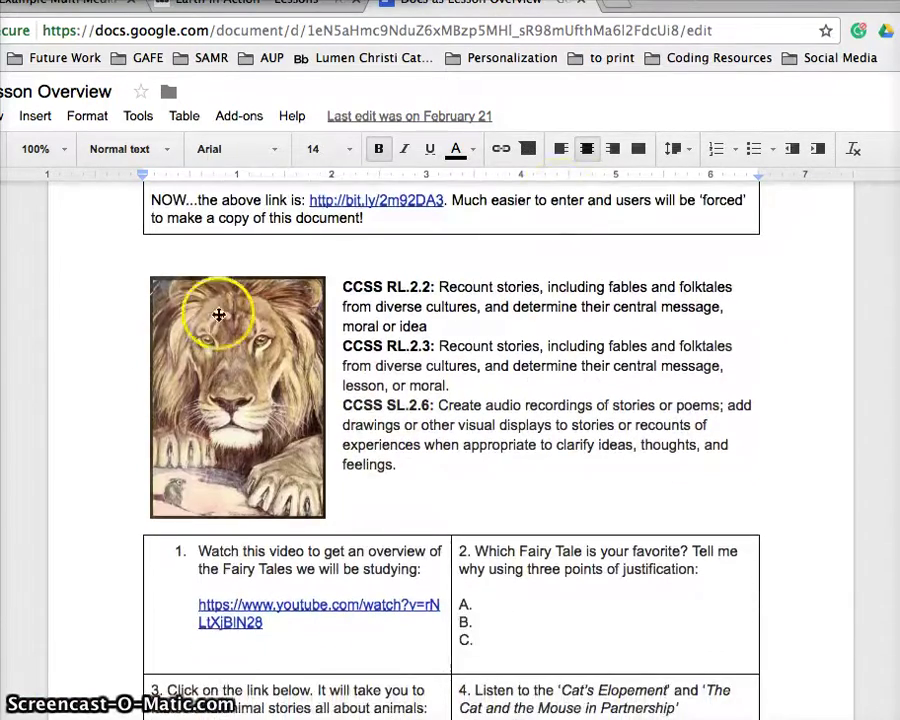
Step: Open the storynory.com animal stories link in step 3 of the lesson table
scroll(593, 328, down, 5)
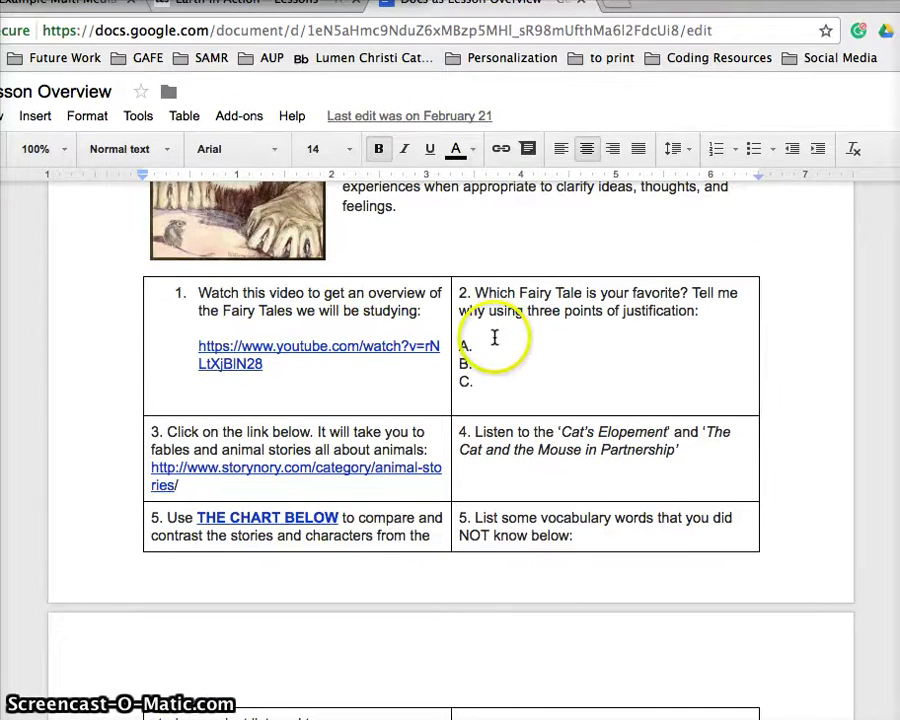
scroll(492, 334, down, 2)
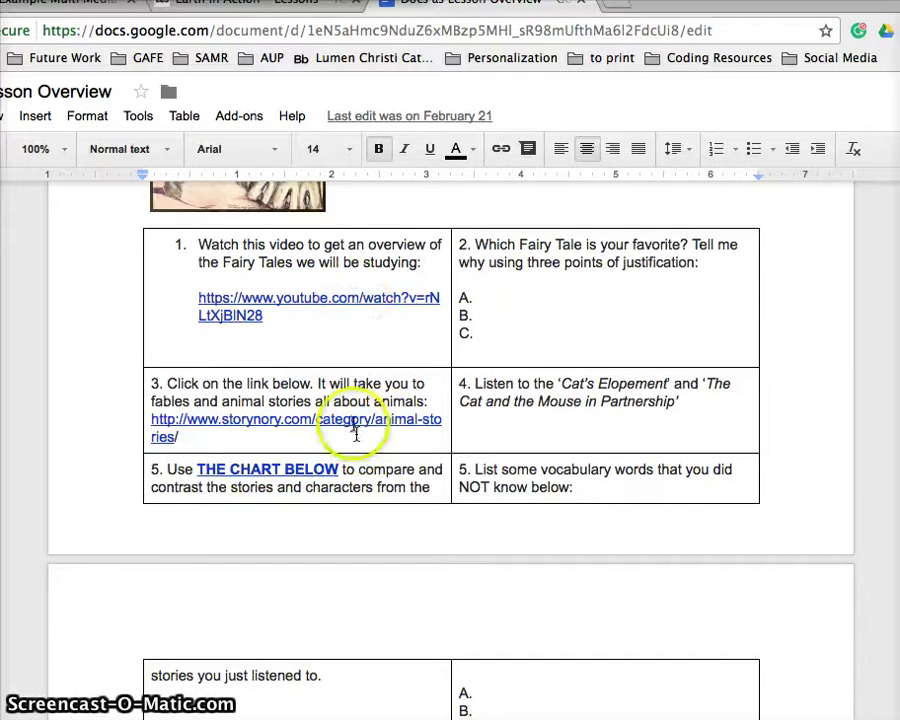
scroll(347, 416, down, 3)
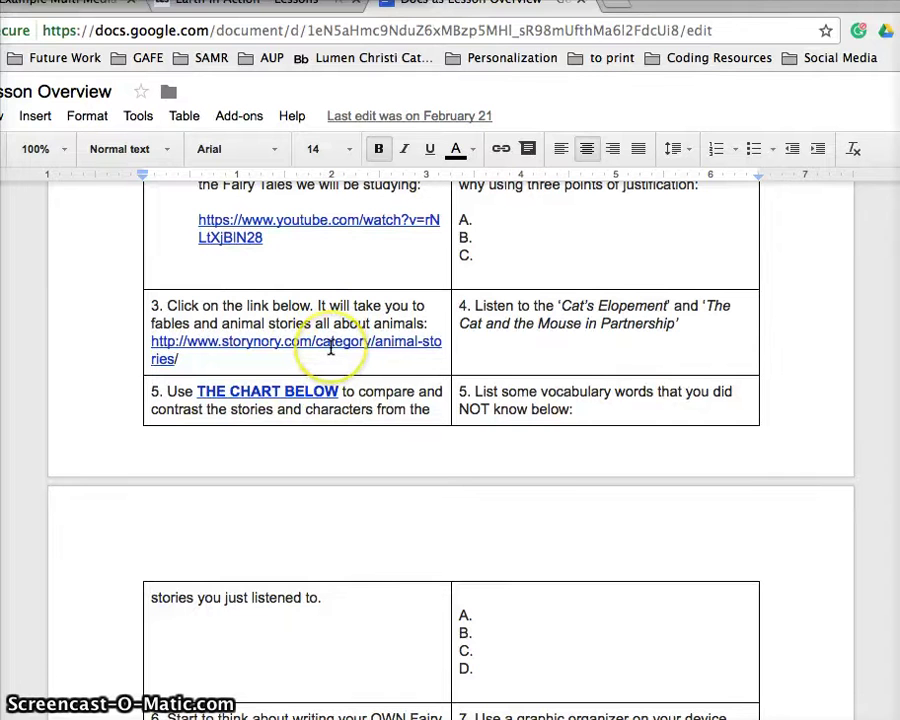
click(331, 343)
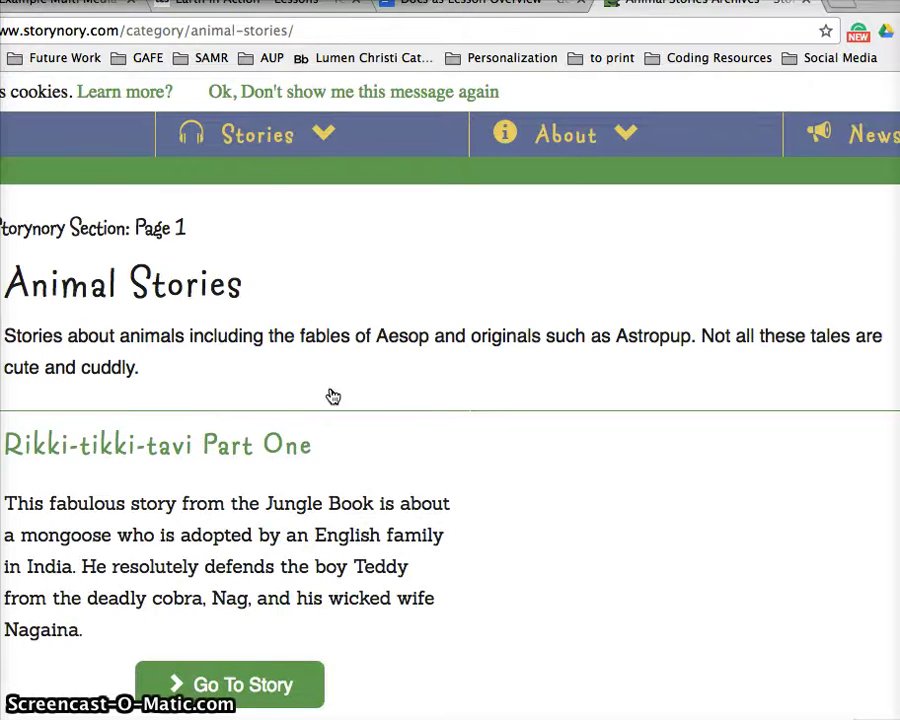
Step: Show Storynory's story categories, then return to the lesson overview and dismiss the link preview
scroll(440, 408, down, 1)
click(320, 131)
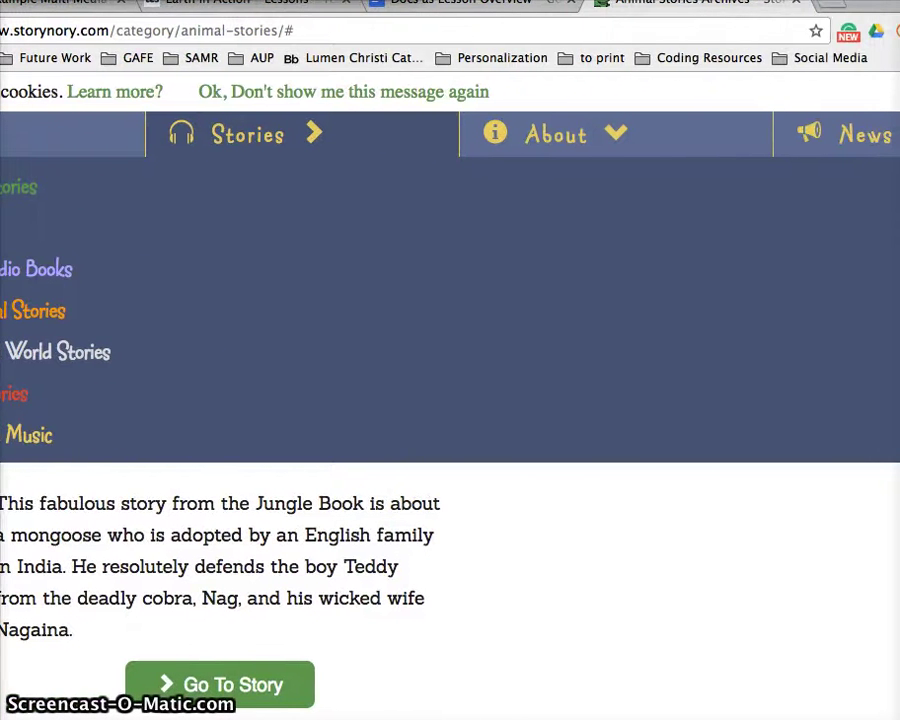
click(441, 12)
click(238, 305)
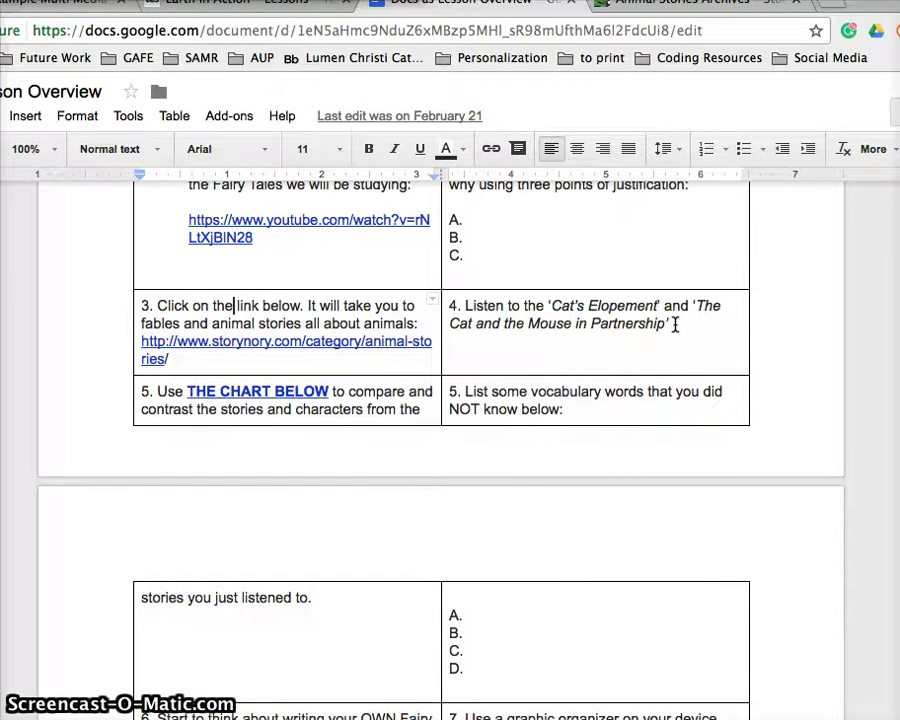
Step: Scroll past answer box 2 to the Cat's Elopement versus The Cat and Mouse in Partnership chart
scroll(674, 323, down, 3)
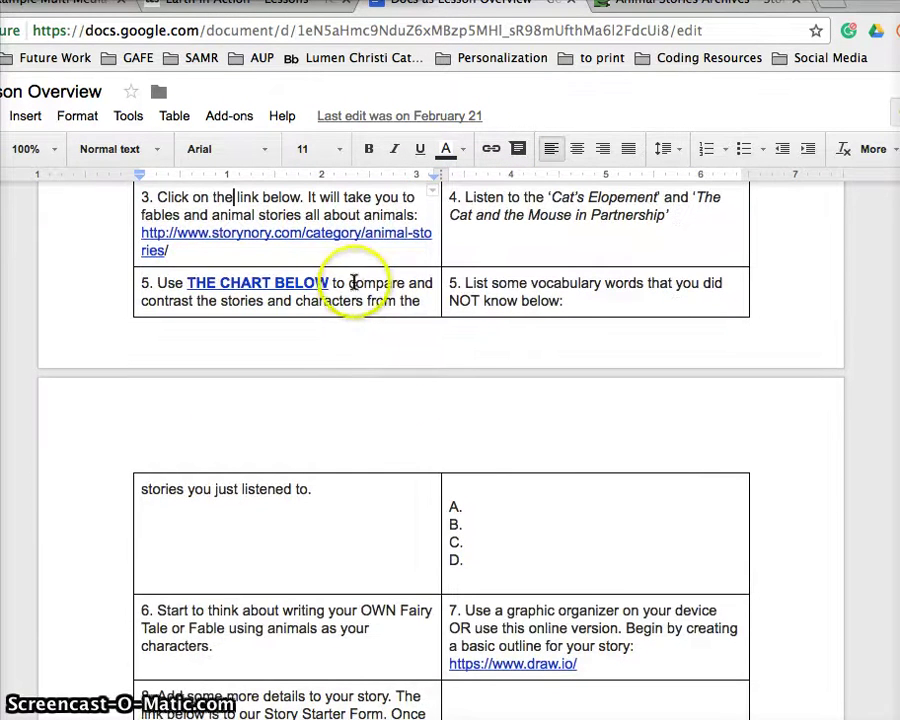
scroll(356, 285, down, 3)
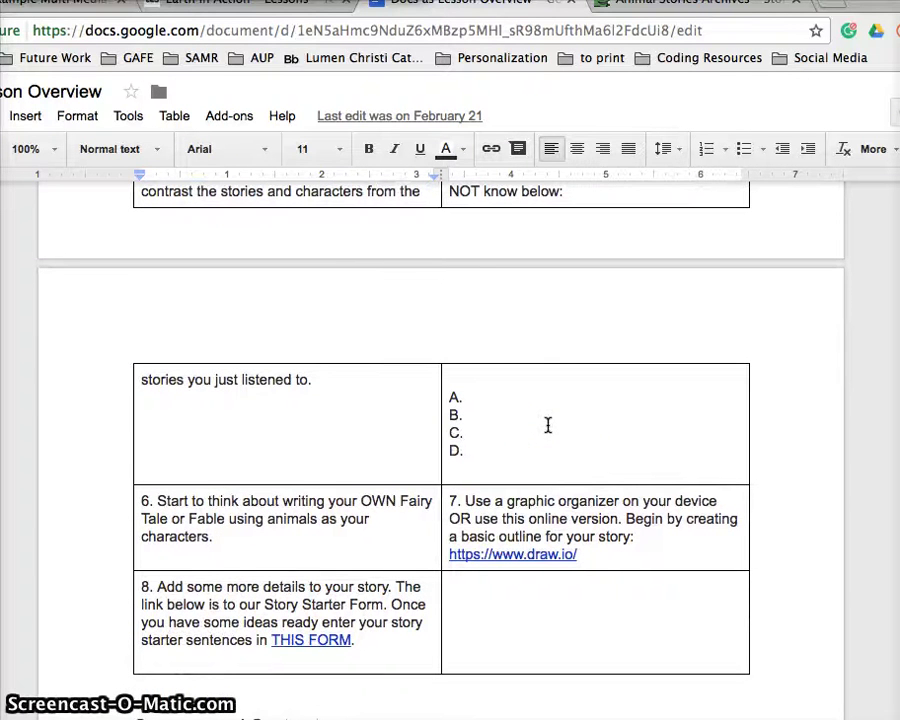
scroll(547, 424, down, 2)
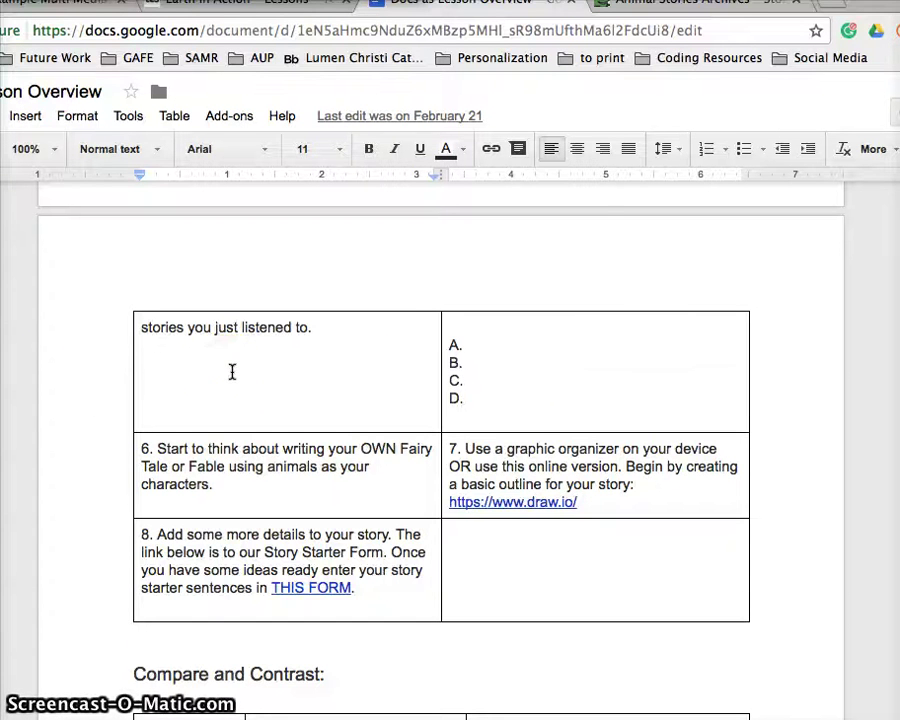
scroll(231, 371, down, 3)
scroll(231, 371, down, 8)
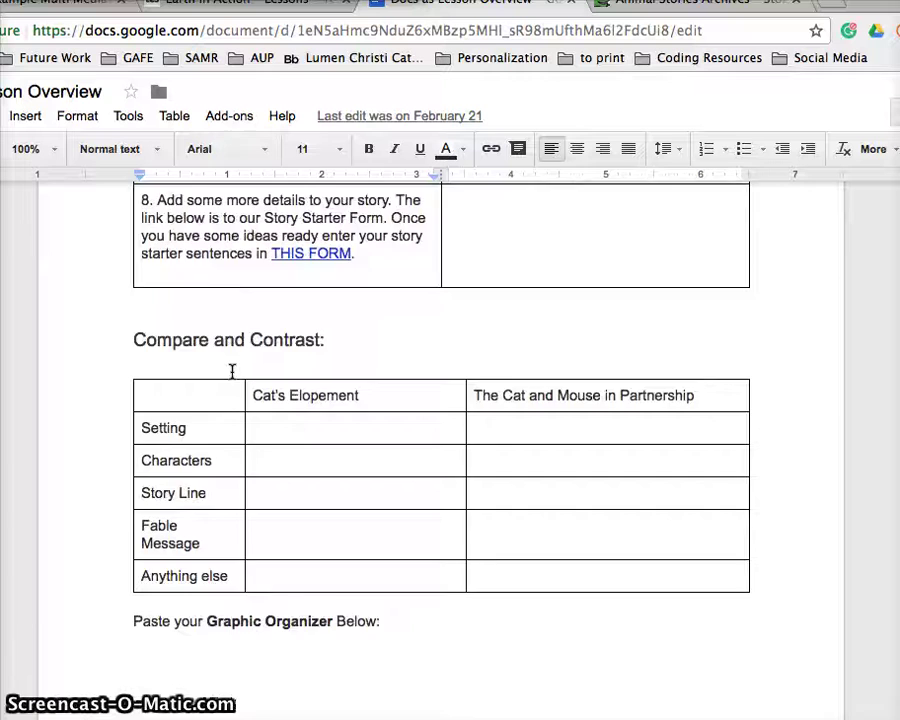
scroll(231, 372, down, 1)
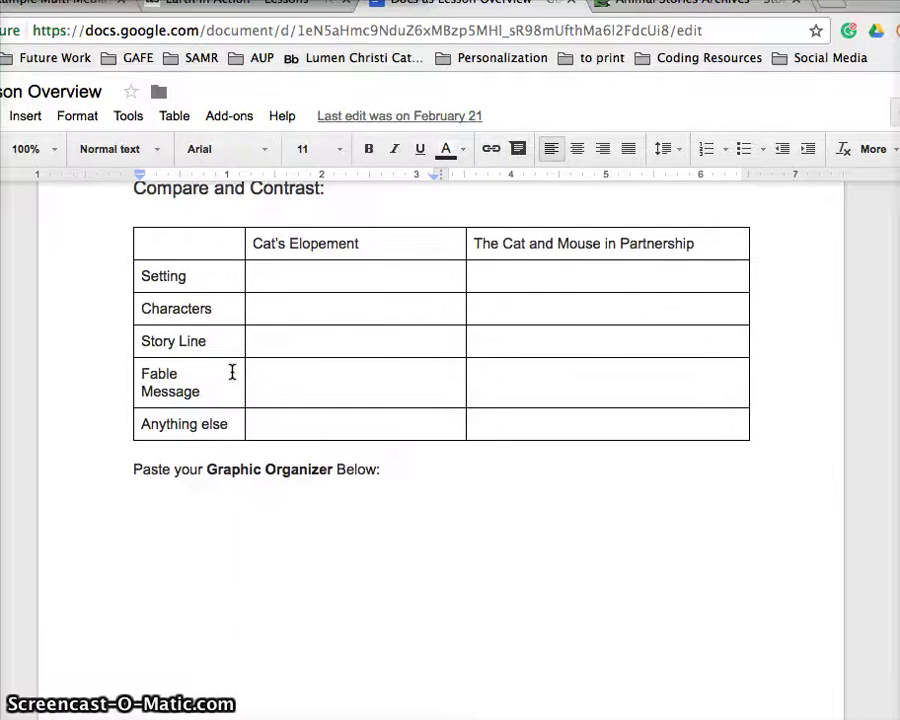
scroll(231, 372, down, 1)
scroll(231, 372, up, 10)
scroll(231, 371, up, 15)
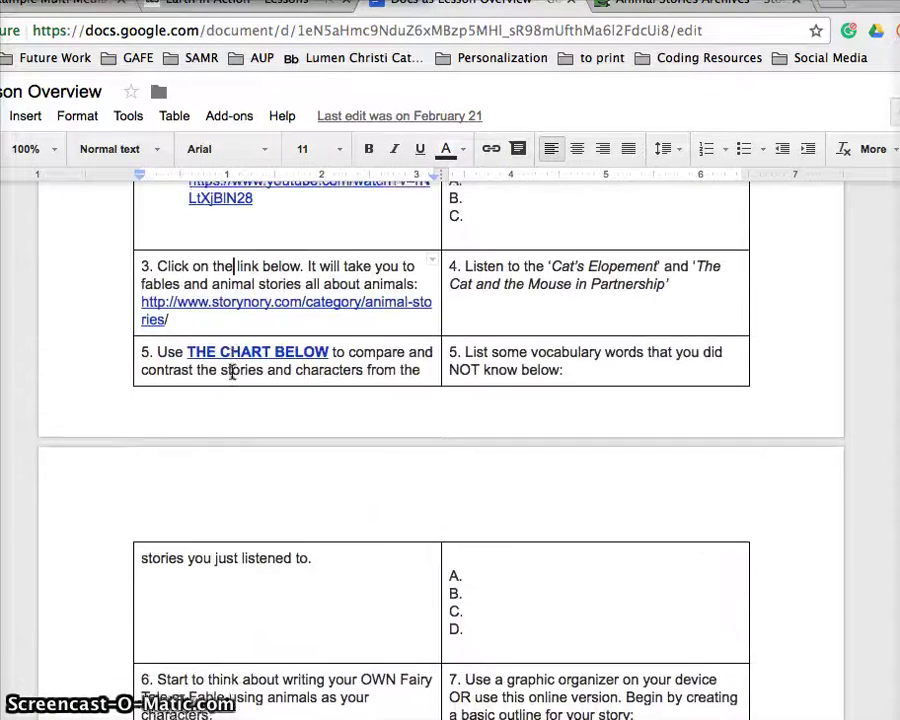
scroll(232, 373, down, 4)
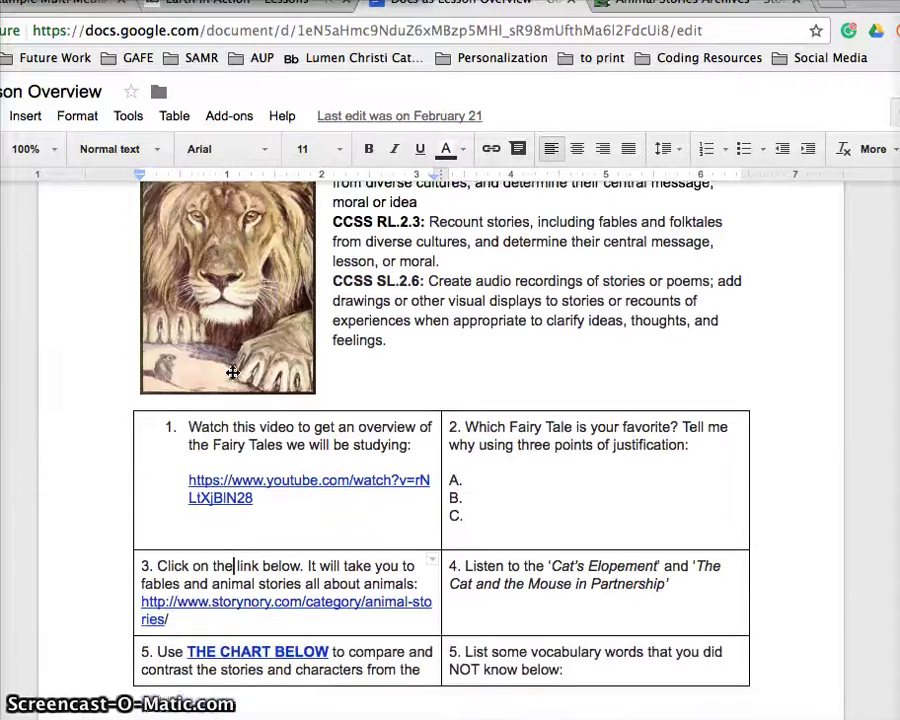
click(498, 417)
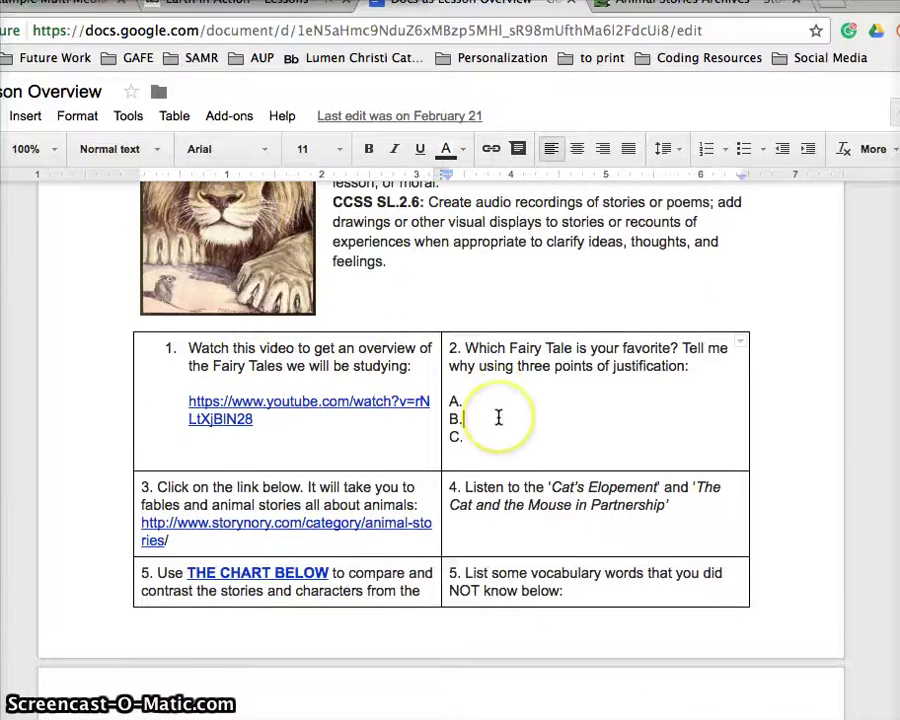
scroll(498, 417, down, 4)
scroll(498, 417, down, 7)
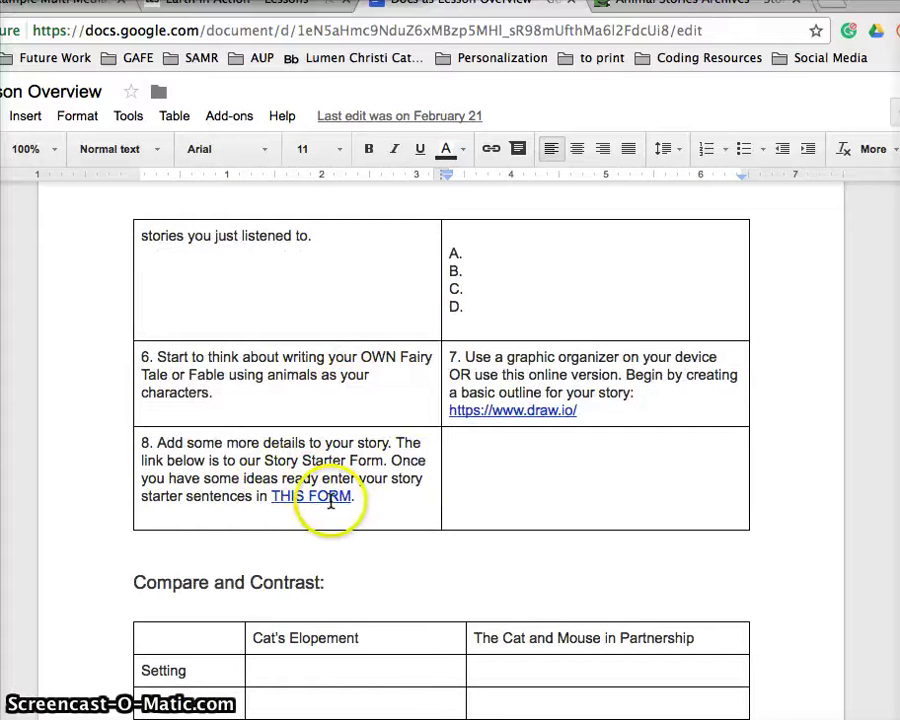
click(330, 500)
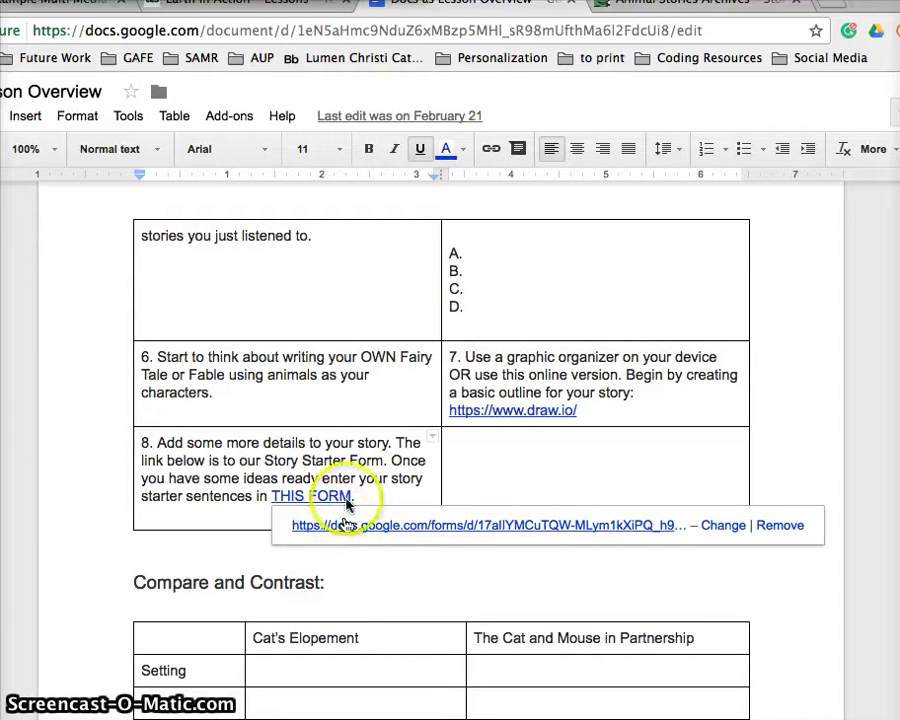
click(354, 478)
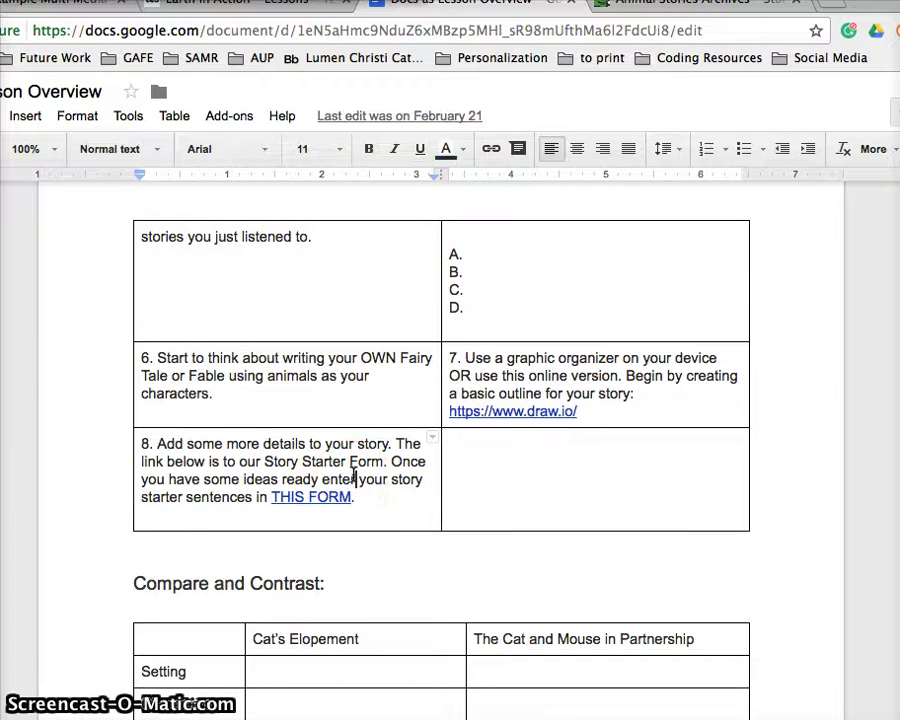
scroll(352, 474, up, 1)
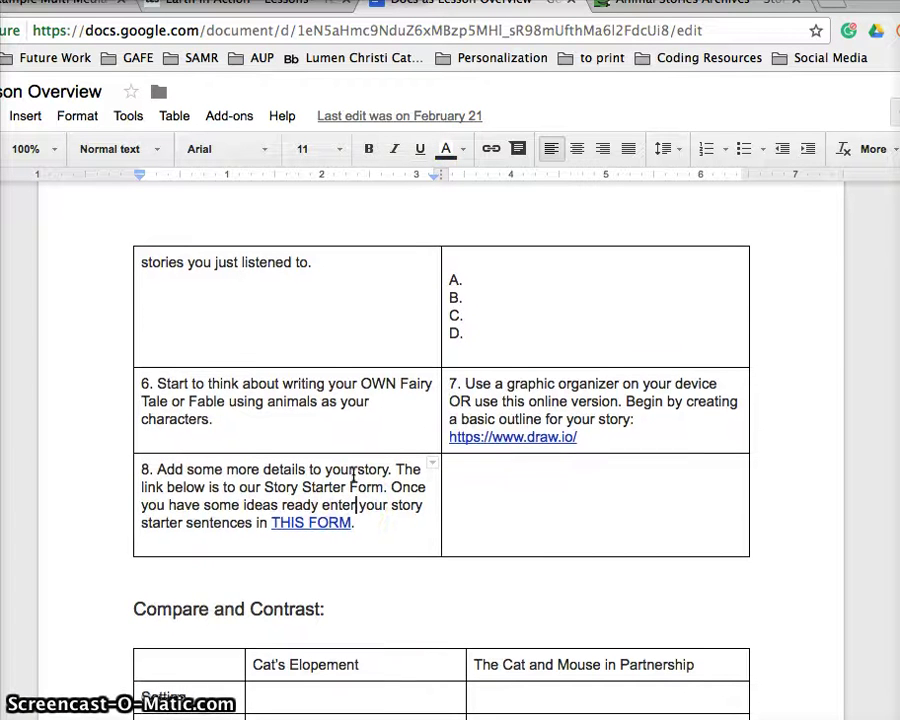
scroll(352, 474, up, 4)
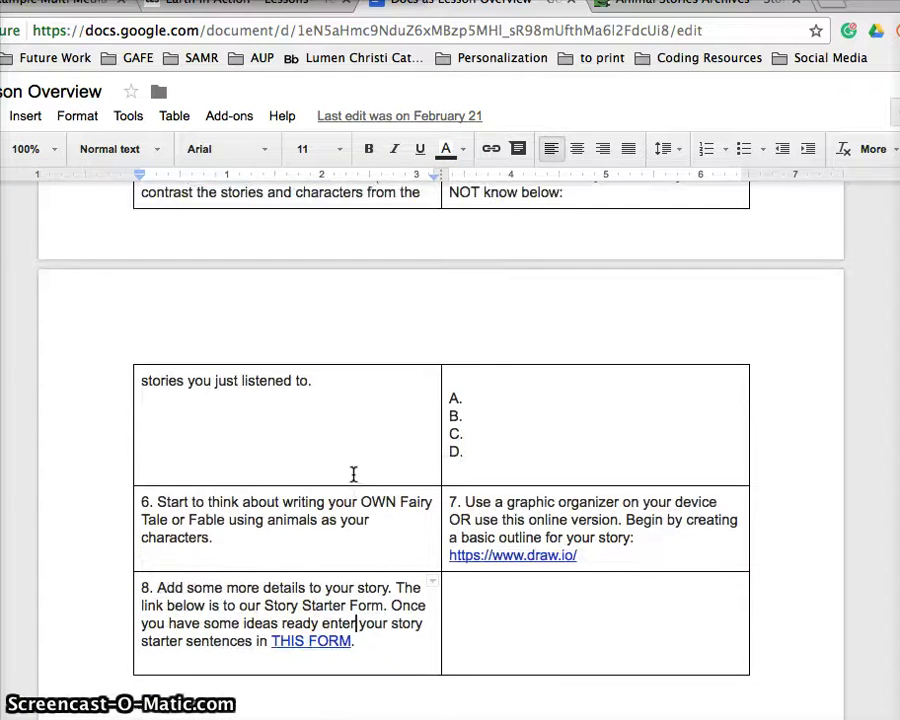
scroll(353, 474, up, 8)
scroll(353, 474, up, 7)
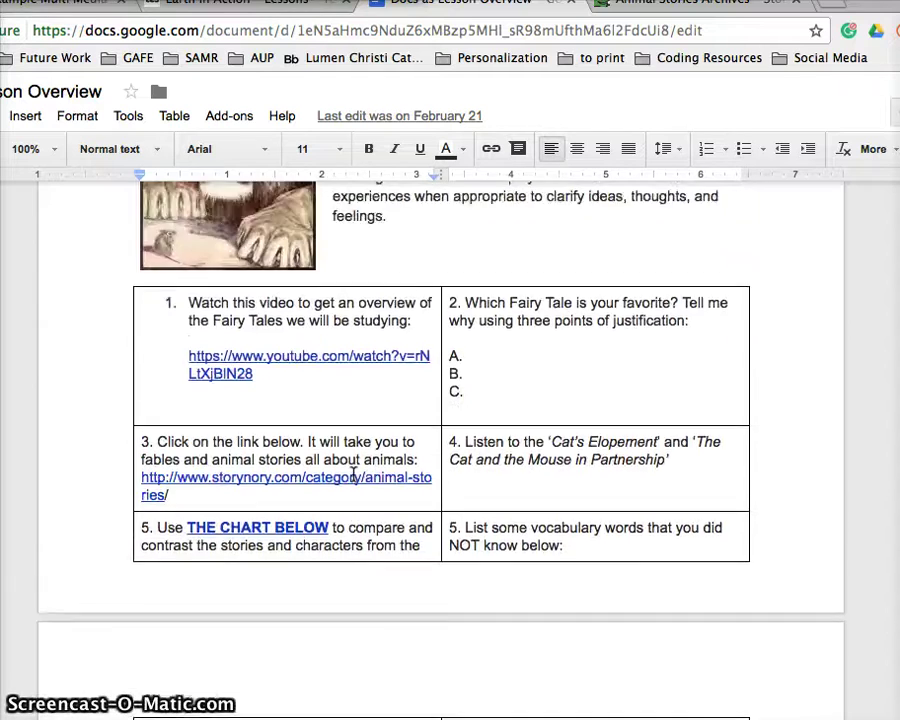
scroll(352, 418, up, 13)
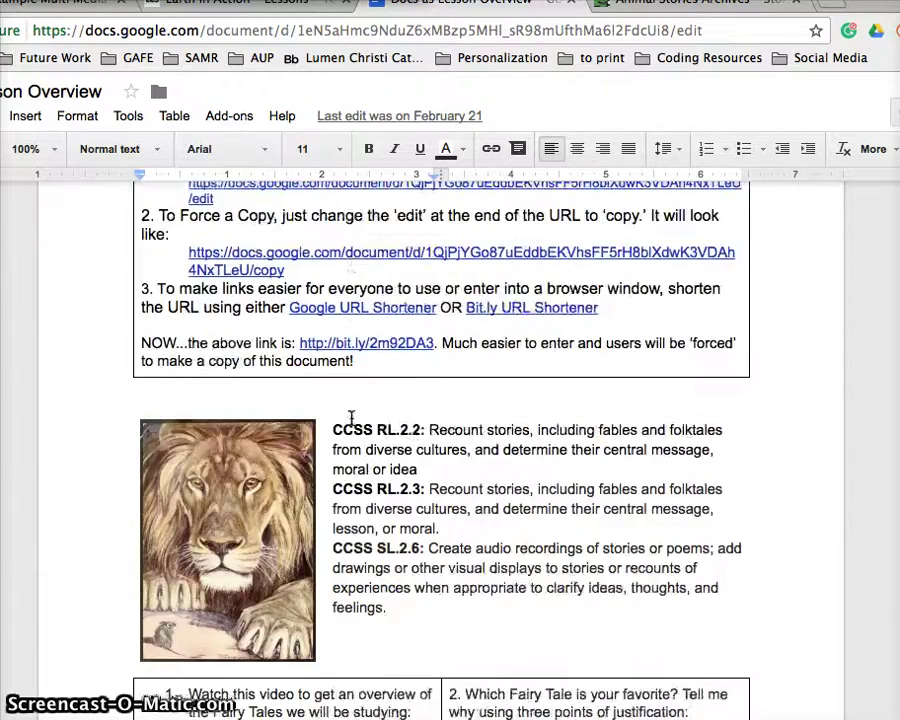
click(335, 199)
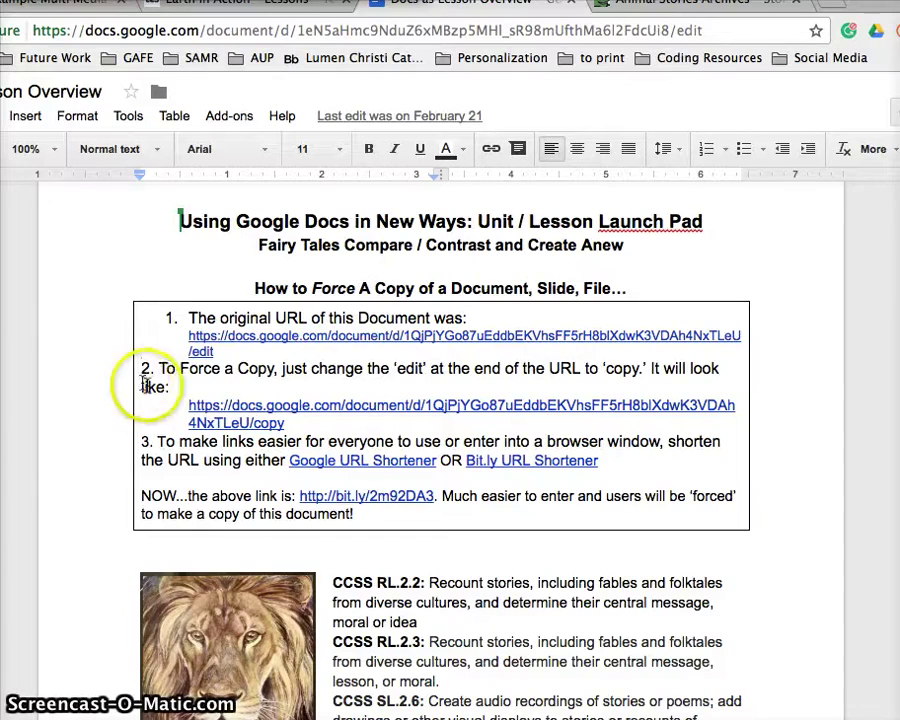
scroll(147, 441, down, 20)
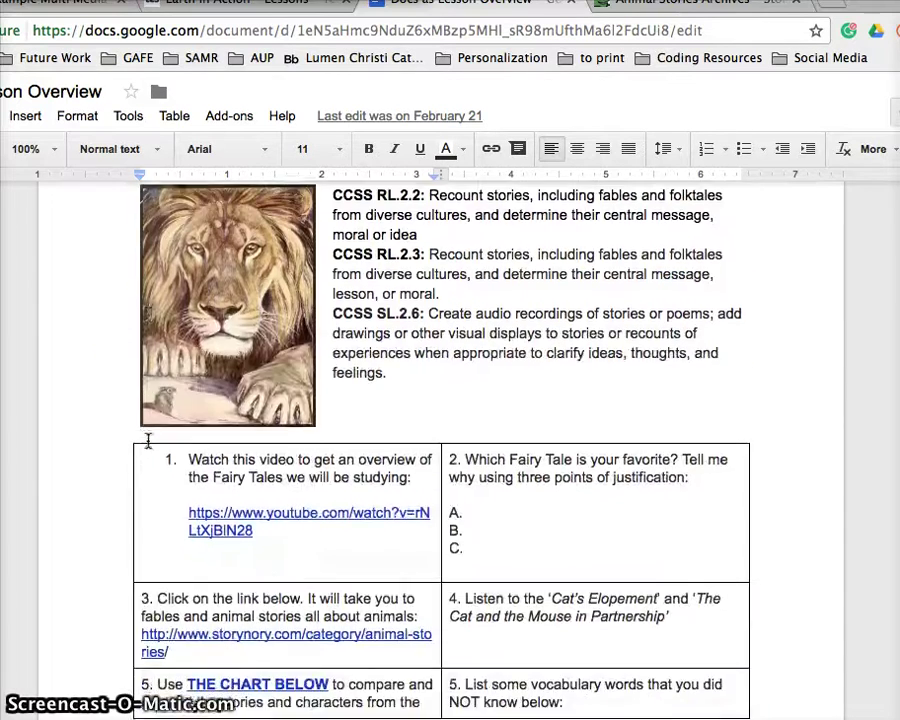
scroll(147, 441, down, 15)
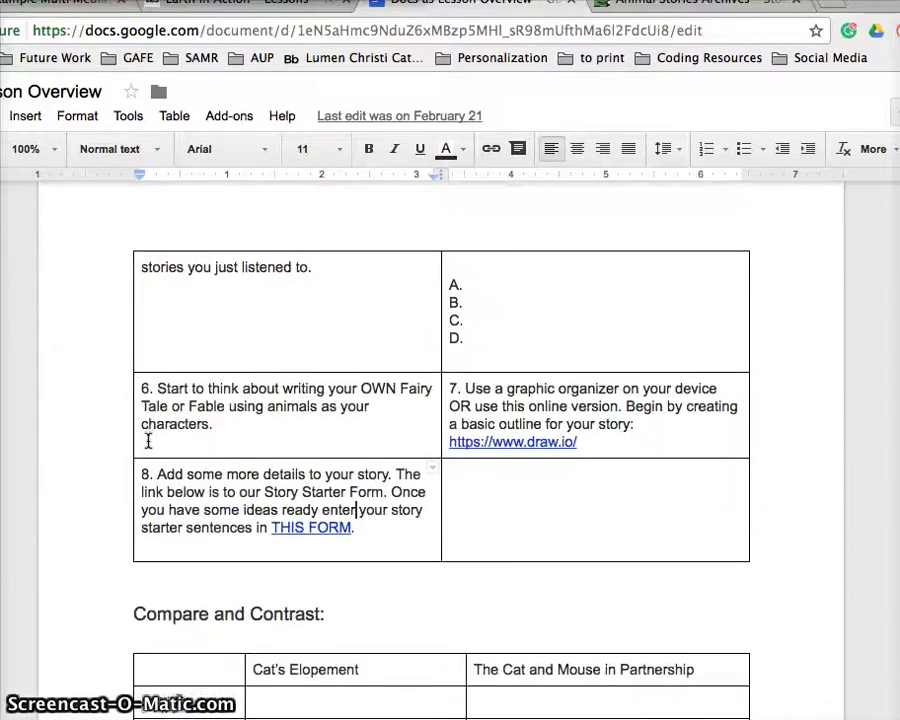
scroll(147, 441, down, 9)
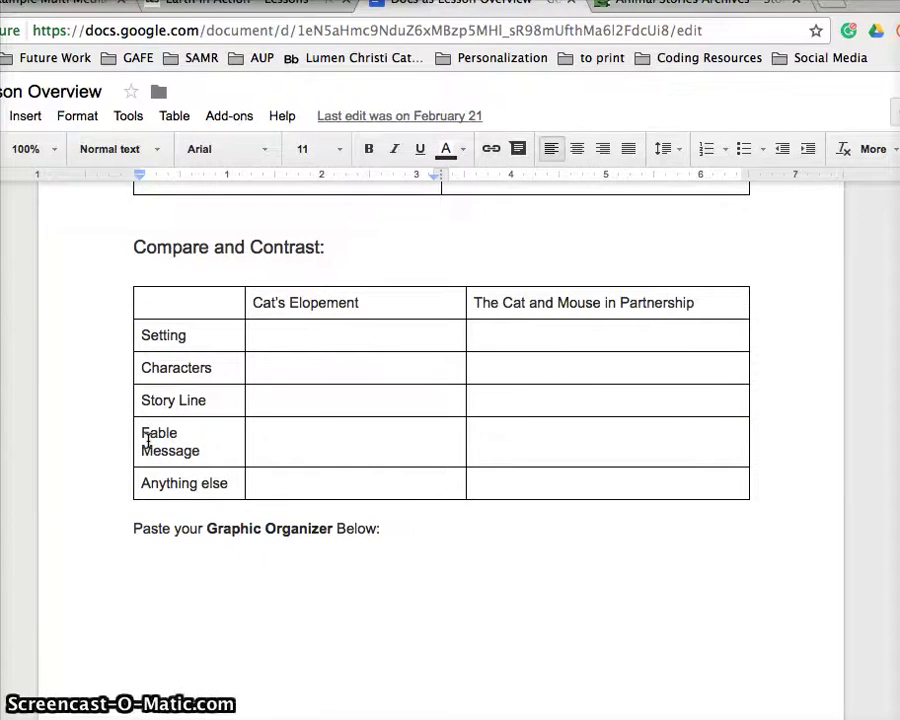
scroll(147, 441, down, 15)
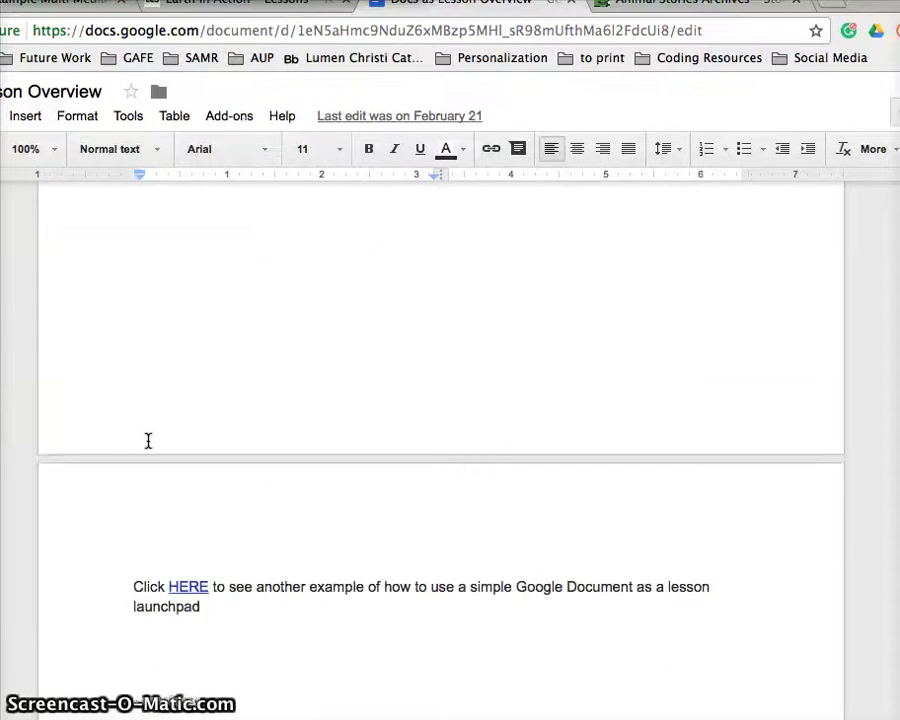
scroll(147, 441, up, 20)
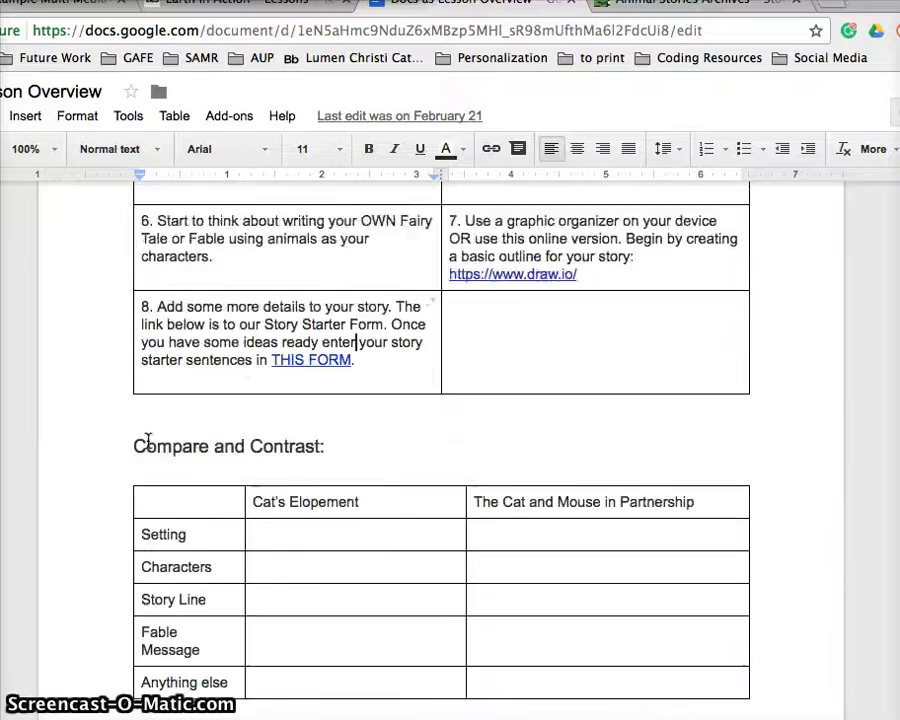
scroll(147, 441, up, 12)
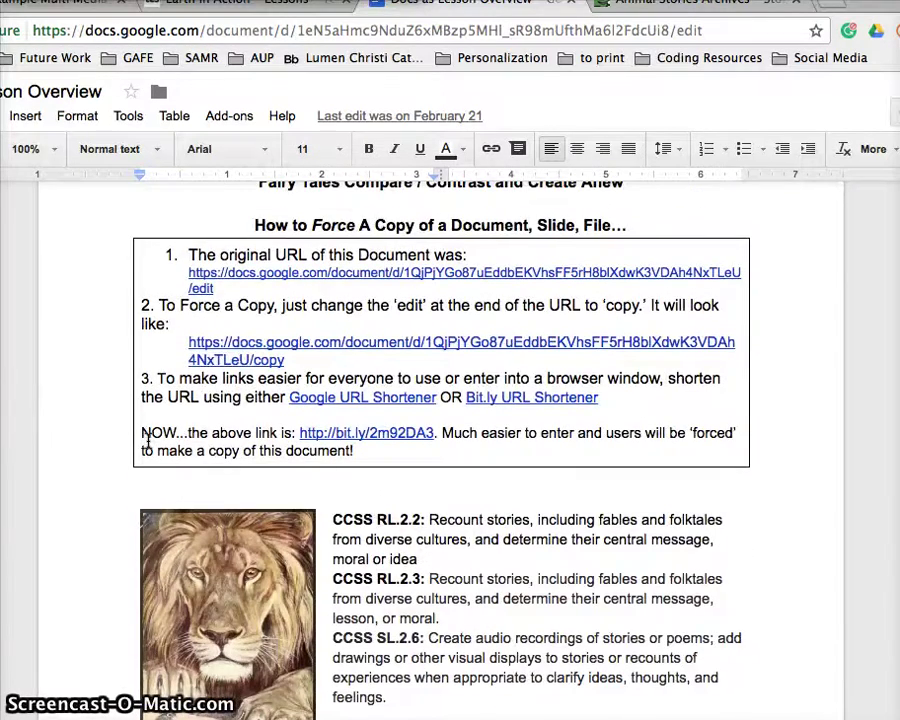
scroll(147, 441, up, 3)
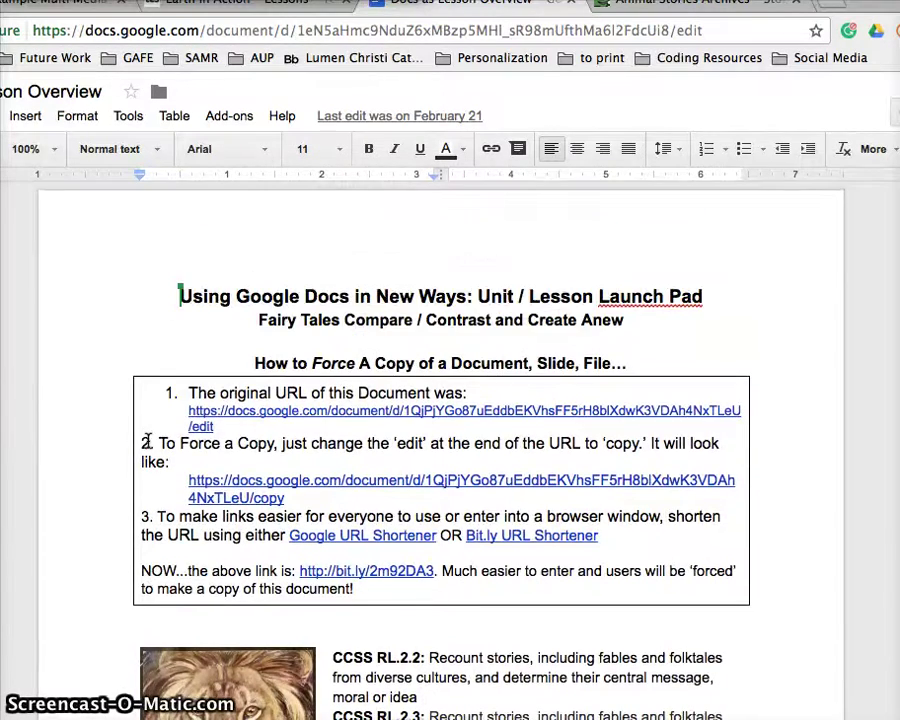
scroll(147, 441, down, 6)
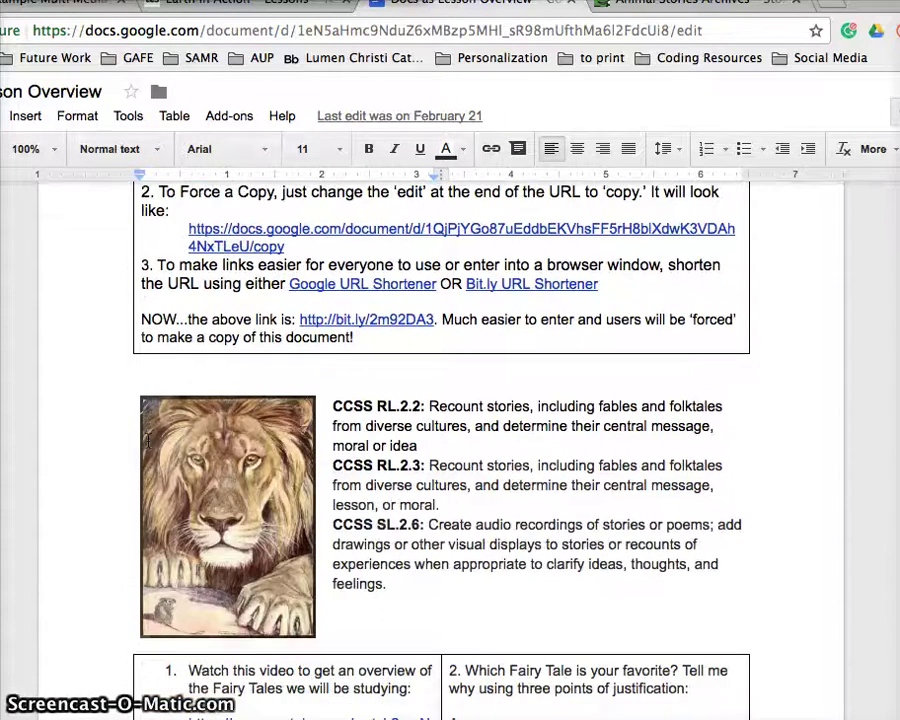
scroll(148, 441, down, 8)
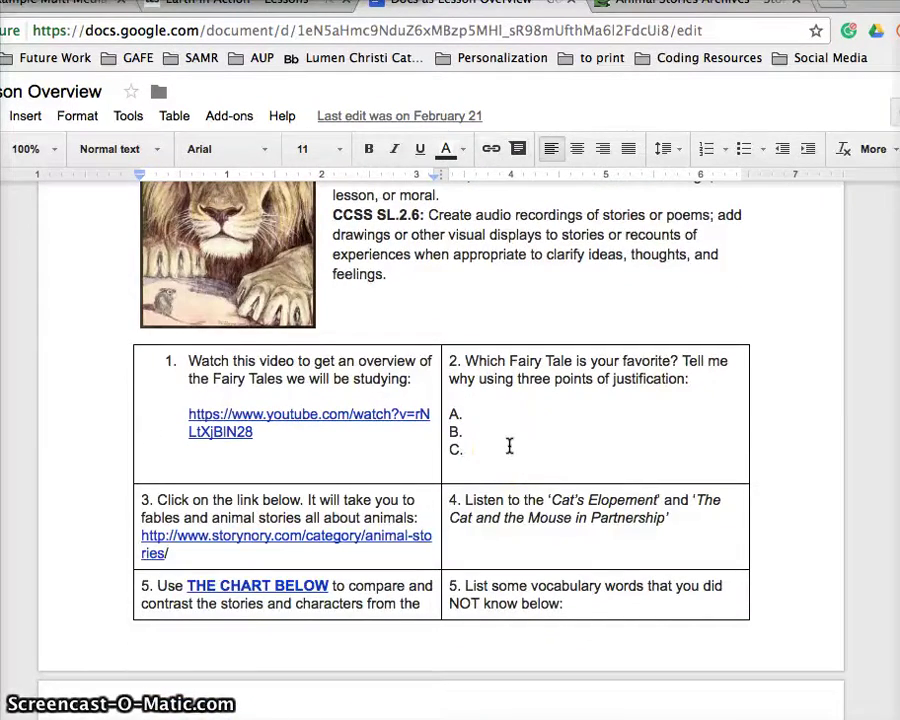
scroll(509, 446, down, 5)
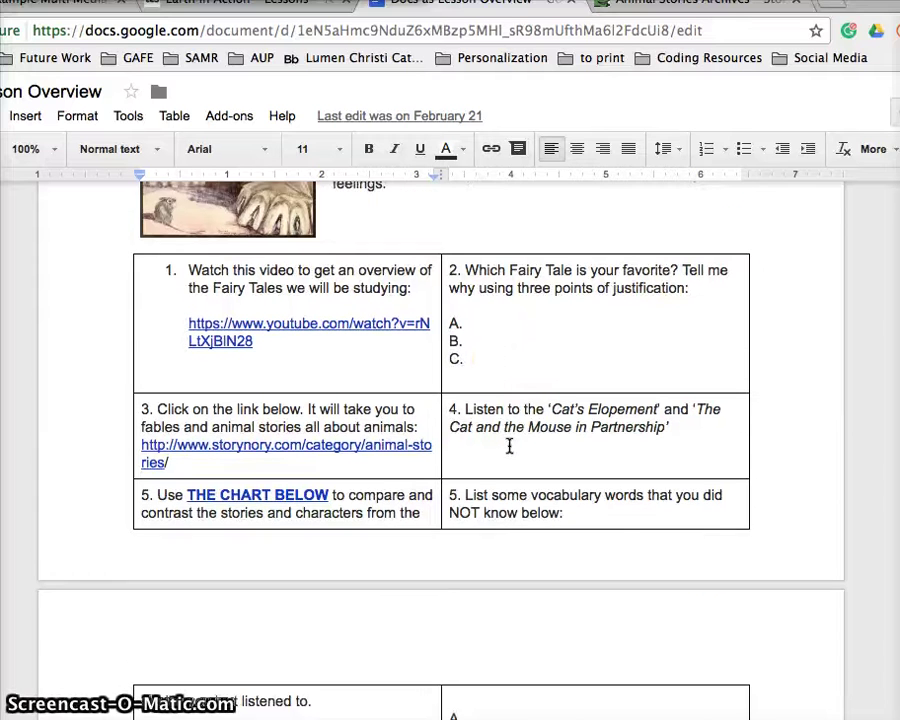
scroll(509, 446, down, 2)
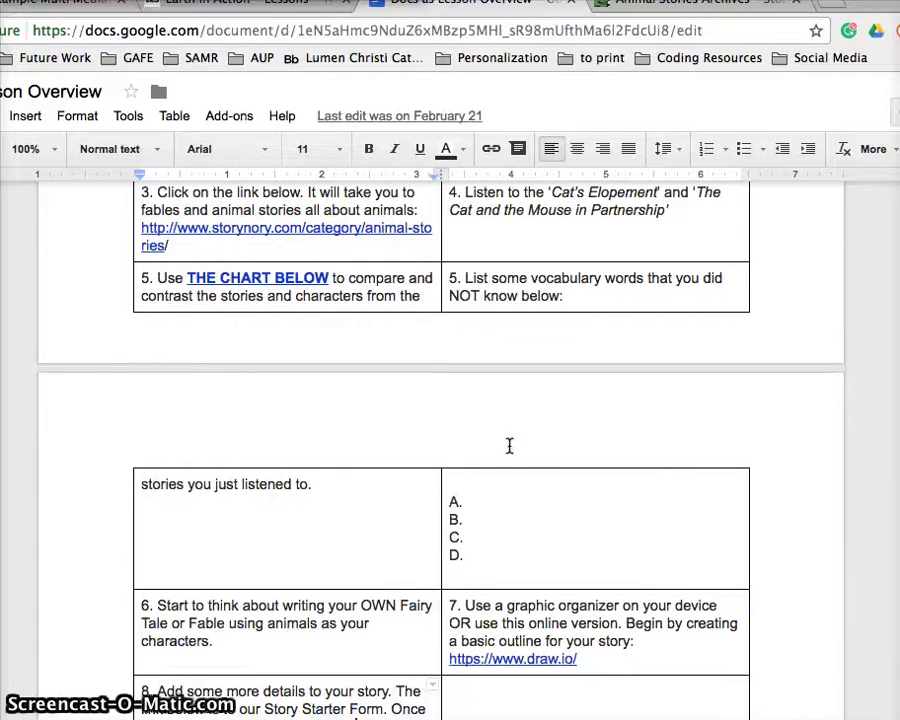
scroll(507, 444, down, 4)
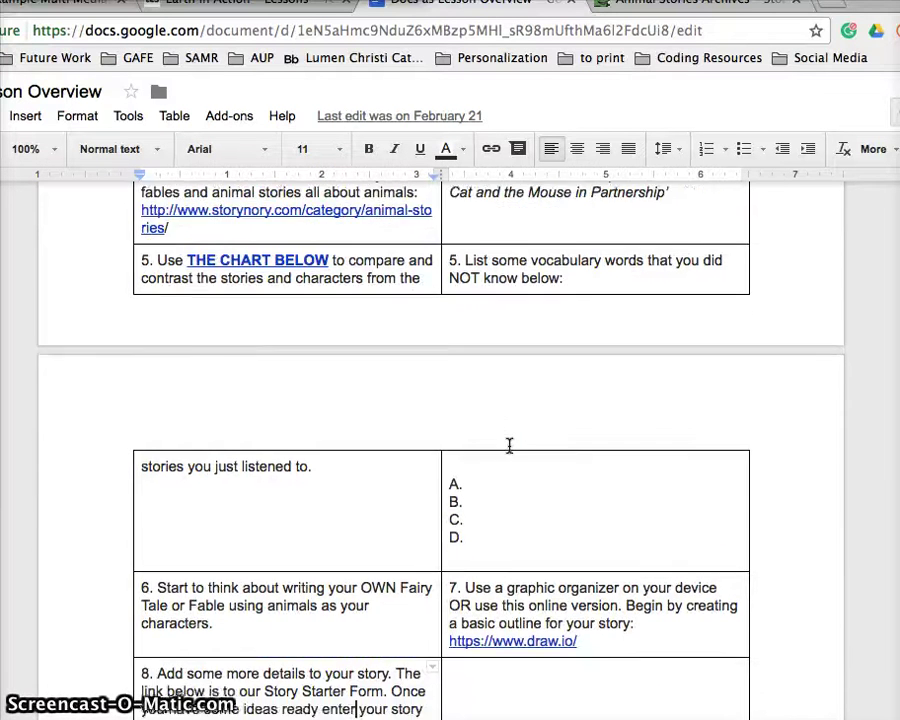